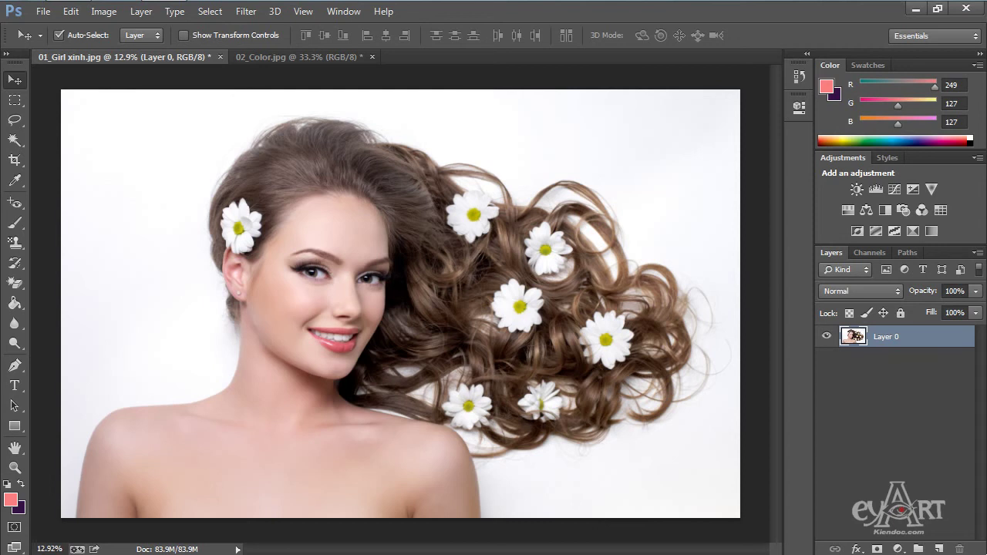
# With the Brush tool, set the foreground colour to pink fb8d8d and add an empty Layer 1
pyautogui.click(14, 224)
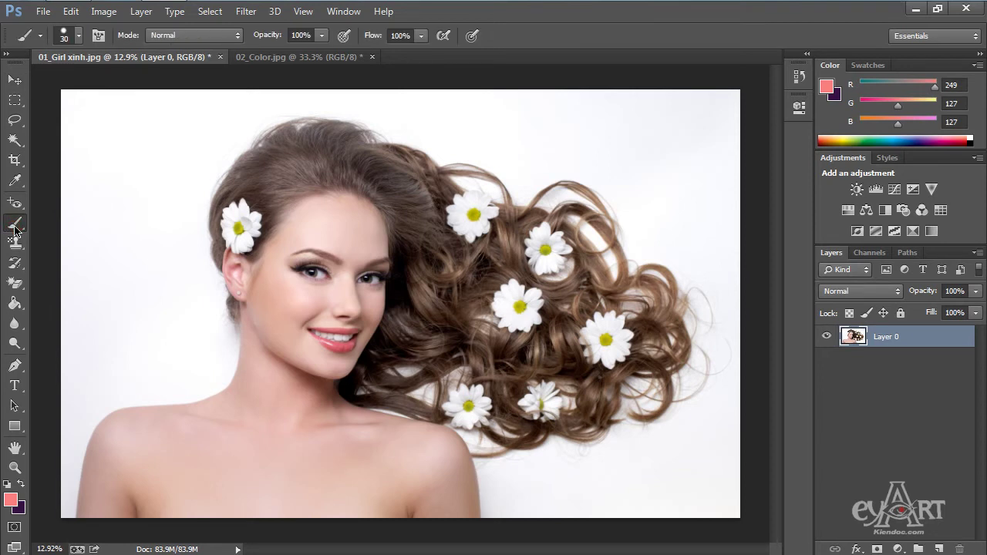
pyautogui.click(12, 500)
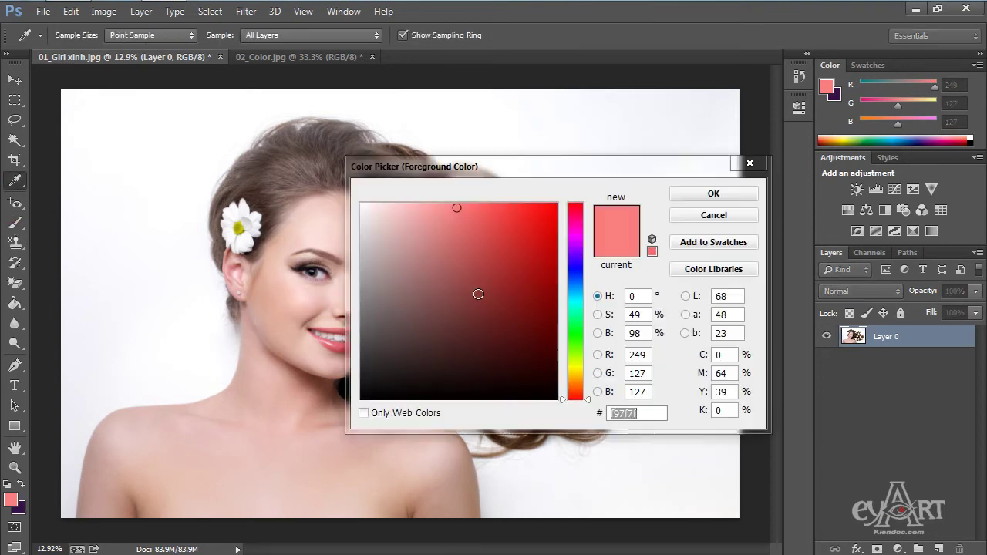
pyautogui.click(446, 206)
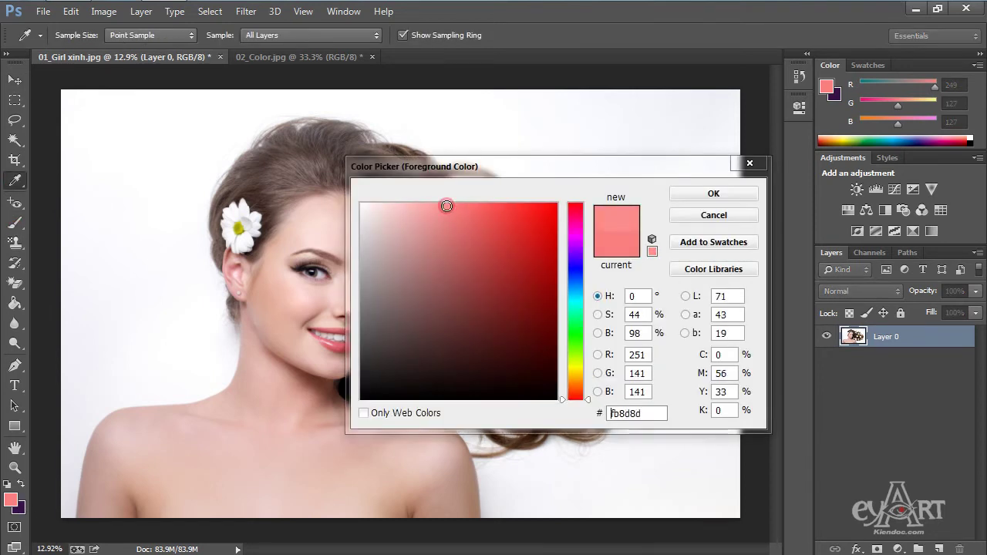
pyautogui.click(713, 193)
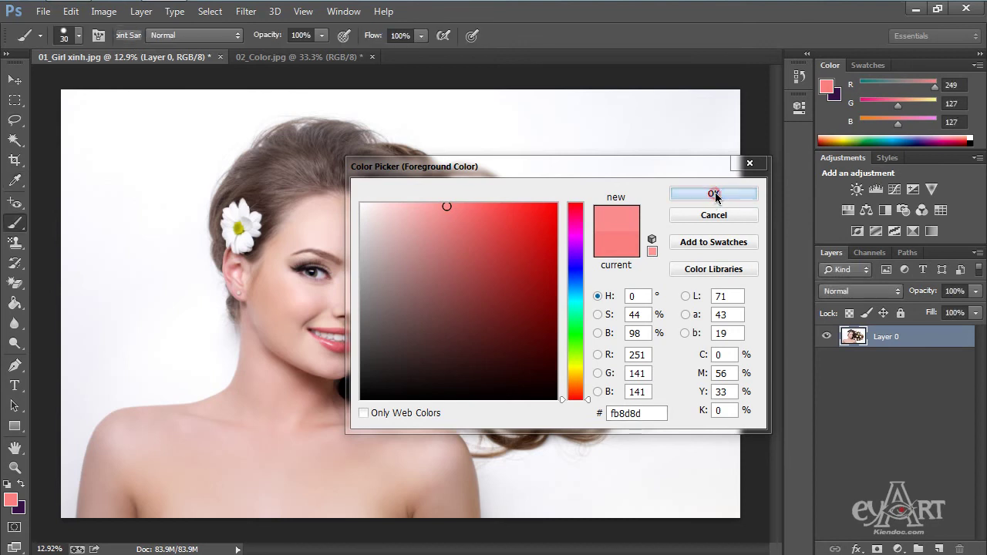
pyautogui.click(938, 548)
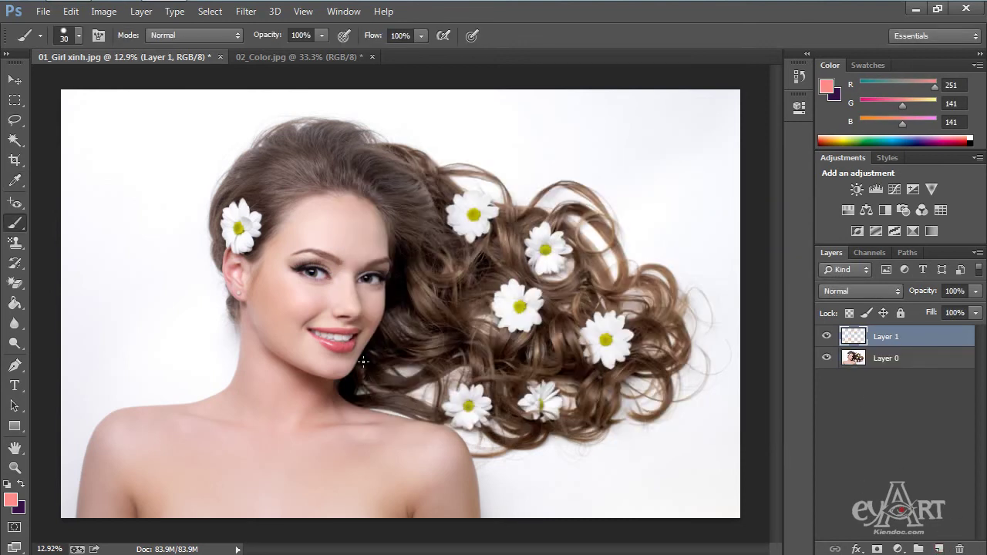
# Zoom into the mouth and paint pink across the upper lip with a 33 px brush
pyautogui.moveTo(315, 329); pyautogui.dragTo(366, 269)
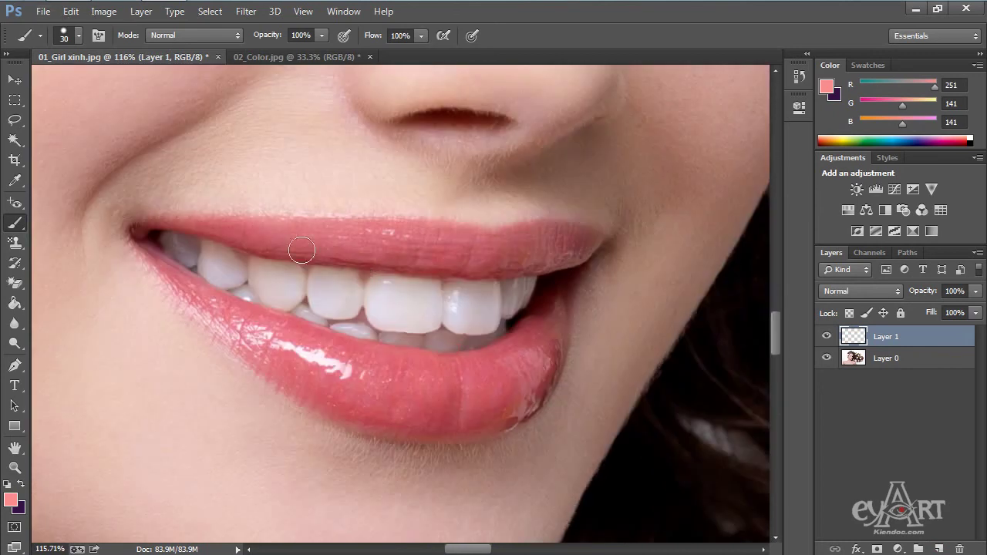
pyautogui.moveTo(298, 231)
pyautogui.mouseDown()
pyautogui.moveTo(586, 238)
pyautogui.moveTo(556, 259)
pyautogui.moveTo(464, 267)
pyautogui.moveTo(267, 247)
pyautogui.moveTo(189, 226)
pyautogui.moveTo(213, 233)
pyautogui.mouseUp()
pyautogui.rightClick(214, 234)
pyautogui.click(309, 273)
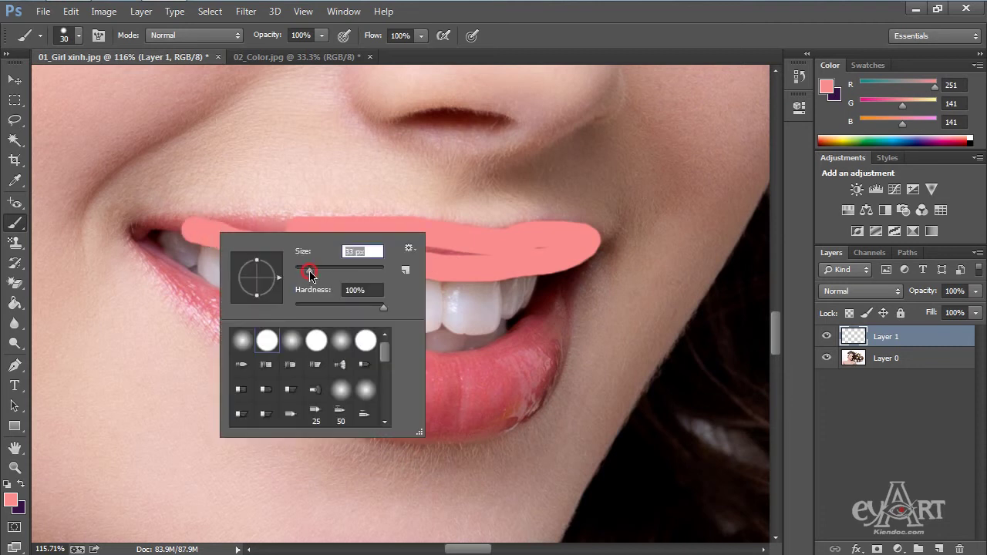
pyautogui.click(188, 229)
pyautogui.moveTo(187, 229)
pyautogui.mouseDown()
pyautogui.moveTo(155, 229)
pyautogui.moveTo(310, 221)
pyautogui.moveTo(248, 233)
pyautogui.moveTo(479, 247)
pyautogui.moveTo(369, 252)
pyautogui.moveTo(557, 254)
pyautogui.mouseUp()
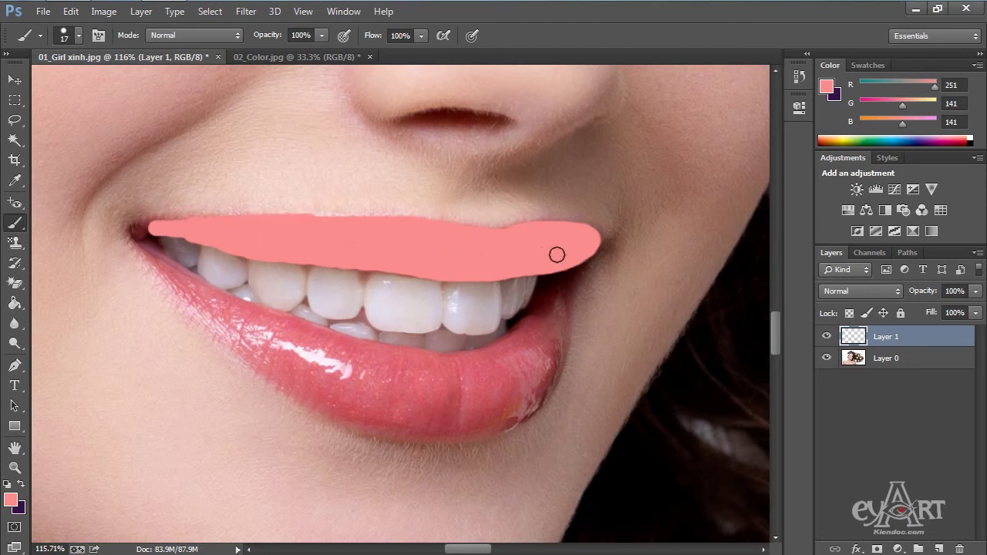
# Enlarge the brush to 47 px and paint pink over the lower lip's right side
pyautogui.rightClick(540, 321)
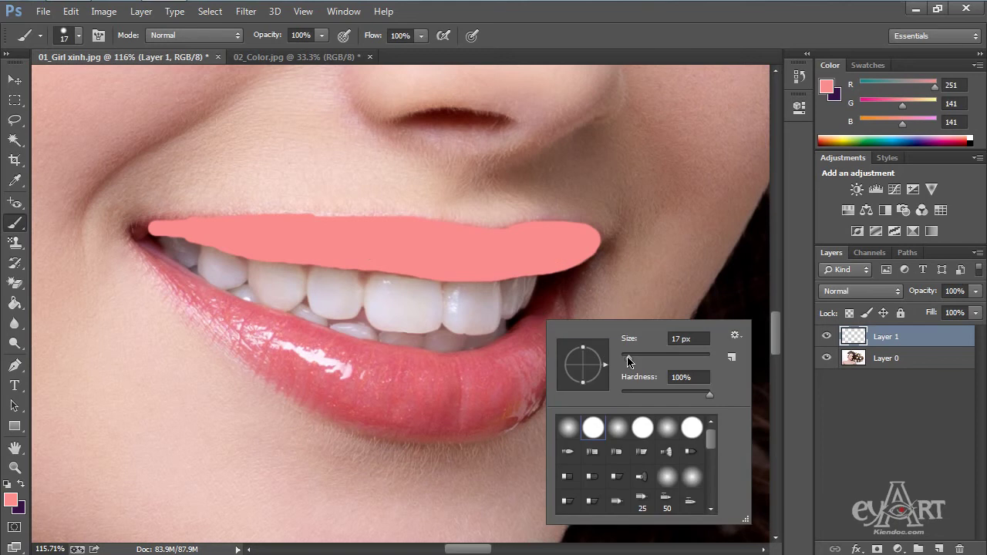
pyautogui.moveTo(628, 362); pyautogui.dragTo(650, 362)
pyautogui.moveTo(502, 368)
pyautogui.mouseDown()
pyautogui.moveTo(399, 370)
pyautogui.moveTo(327, 354)
pyautogui.moveTo(218, 312)
pyautogui.moveTo(358, 406)
pyautogui.moveTo(466, 423)
pyautogui.moveTo(503, 415)
pyautogui.moveTo(531, 386)
pyautogui.moveTo(549, 314)
pyautogui.moveTo(508, 359)
pyautogui.moveTo(459, 376)
pyautogui.moveTo(494, 378)
pyautogui.moveTo(494, 387)
pyautogui.moveTo(444, 396)
pyautogui.moveTo(250, 342)
pyautogui.moveTo(207, 301)
pyautogui.mouseUp()
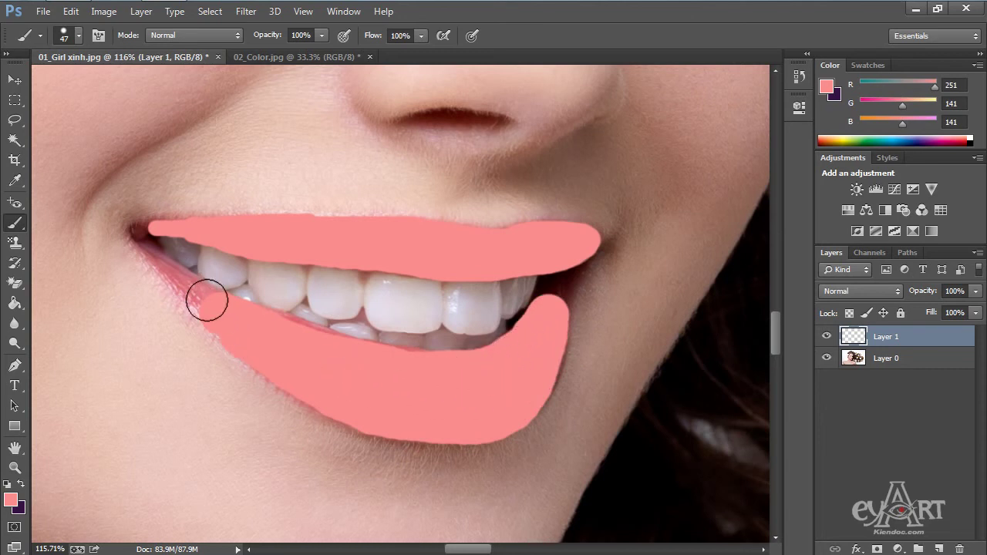
# With a 27 px brush, paint the lower lip to the left corner and fill the right mouth corner
pyautogui.rightClick(226, 310)
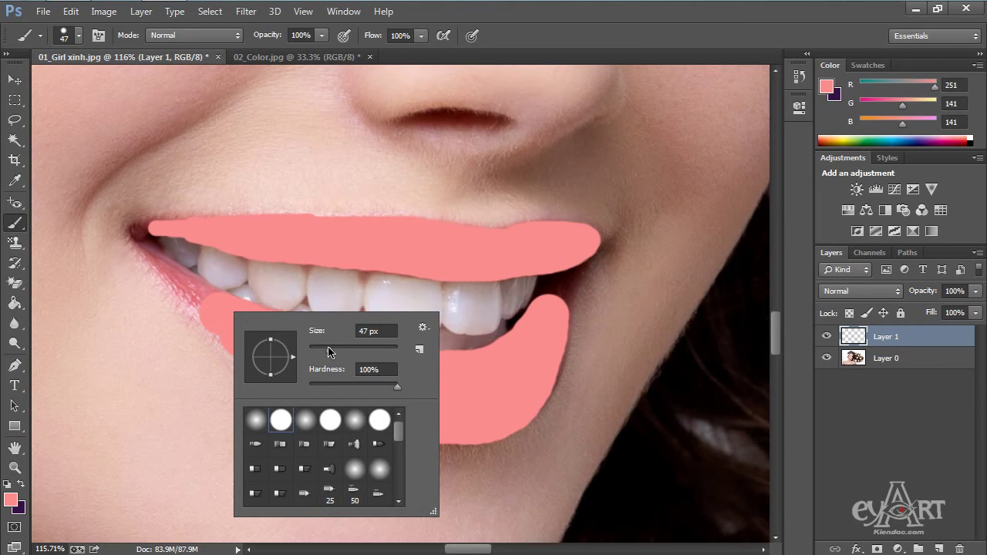
pyautogui.moveTo(327, 356); pyautogui.dragTo(321, 357)
pyautogui.click(223, 310)
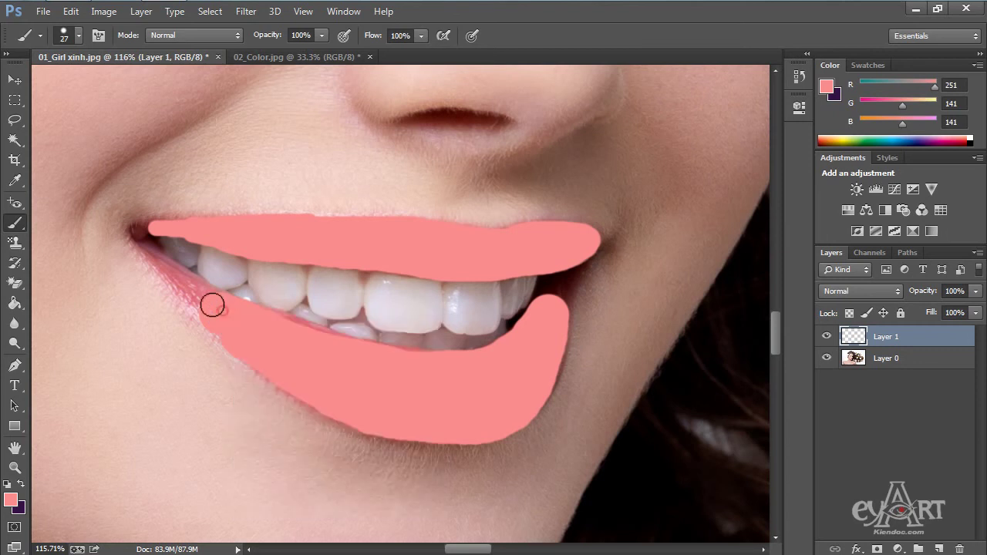
pyautogui.moveTo(212, 304); pyautogui.dragTo(150, 249)
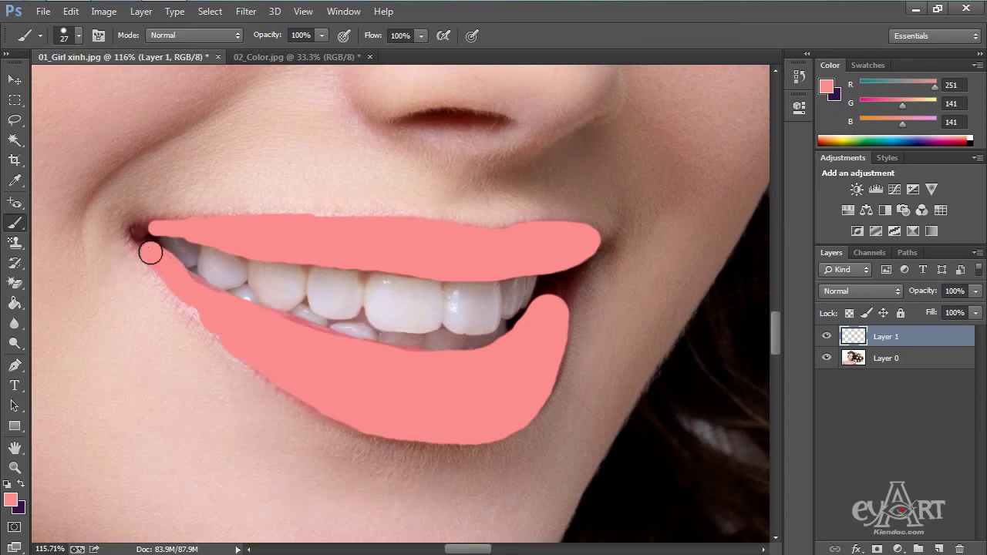
pyautogui.moveTo(251, 319); pyautogui.dragTo(422, 360)
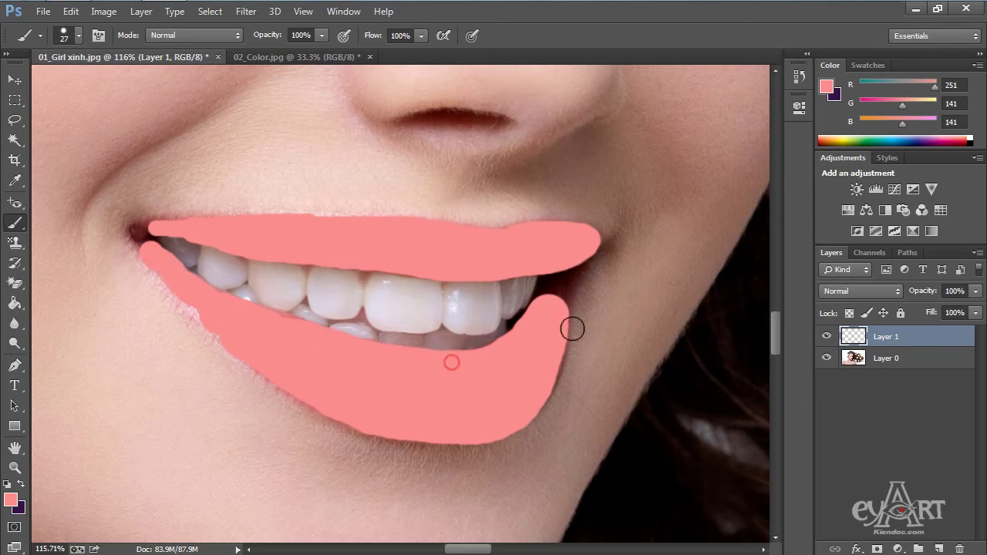
pyautogui.moveTo(553, 291)
pyautogui.mouseDown()
pyautogui.moveTo(569, 278)
pyautogui.moveTo(557, 312)
pyautogui.mouseUp()
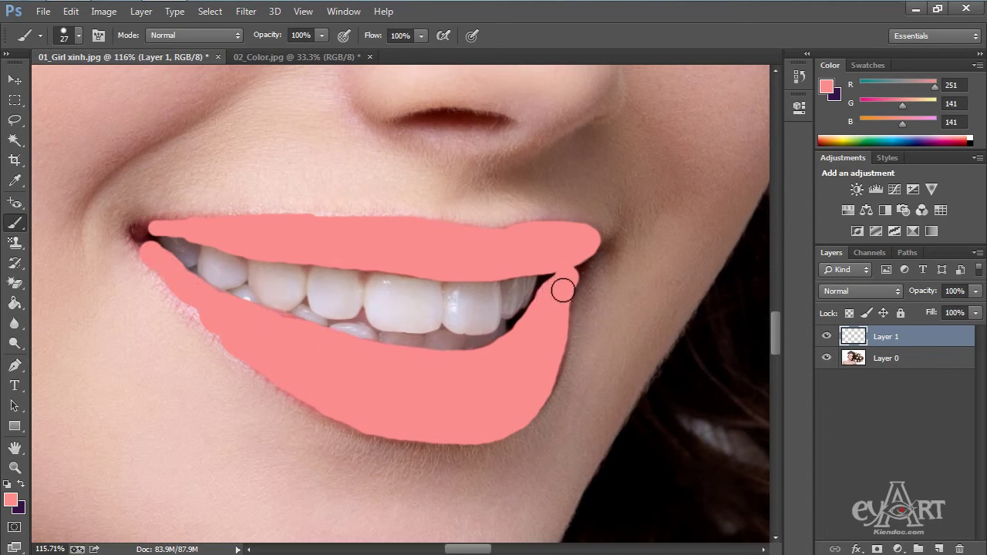
pyautogui.moveTo(564, 278); pyautogui.dragTo(545, 306)
# Change Layer 1's blend mode to Multiply and switch to the Move tool
pyautogui.click(874, 298)
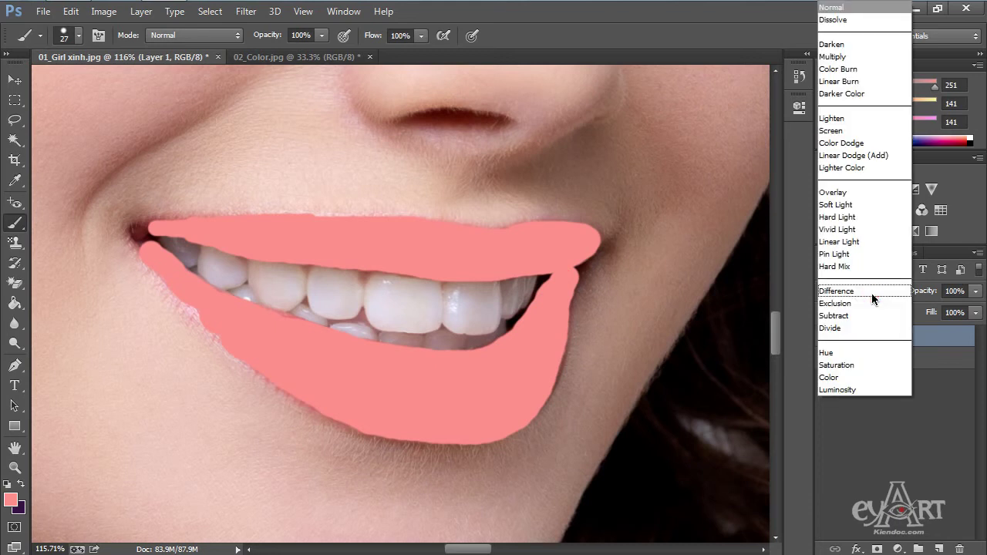
pyautogui.click(844, 58)
pyautogui.click(877, 415)
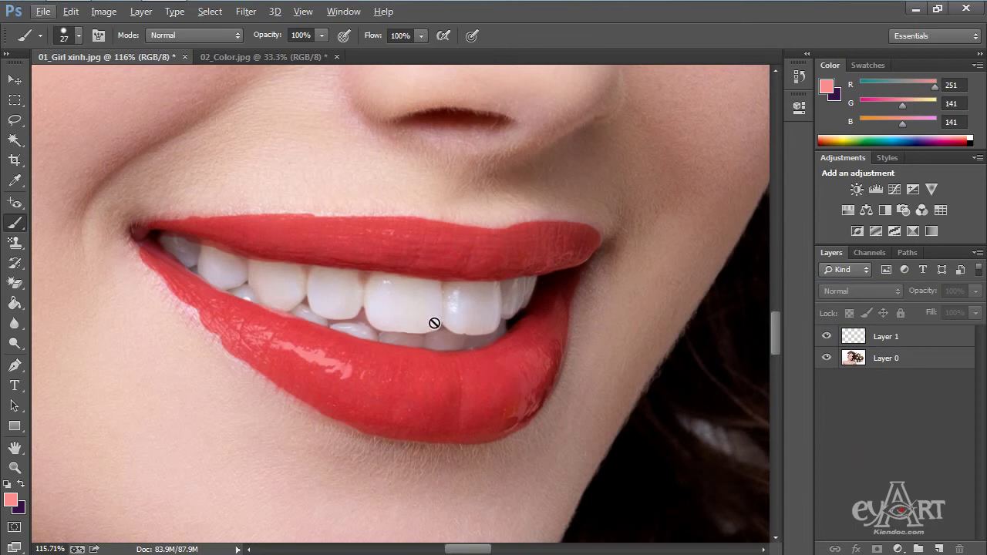
pyautogui.click(14, 82)
pyautogui.press('alt')
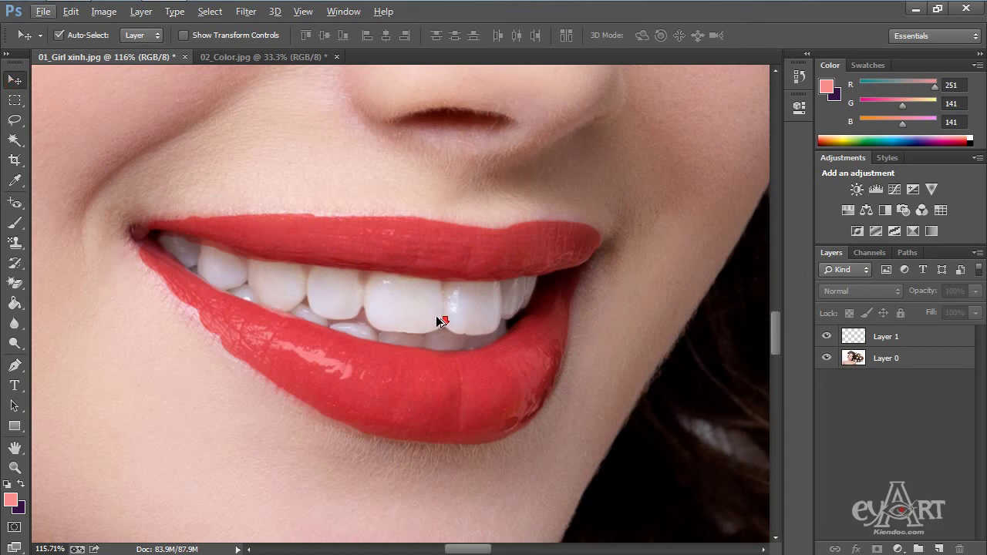
# Make the lip colour Layer 1 active and return to the Brush tool
pyautogui.click(445, 314)
pyautogui.scroll(-10, 442, 313)
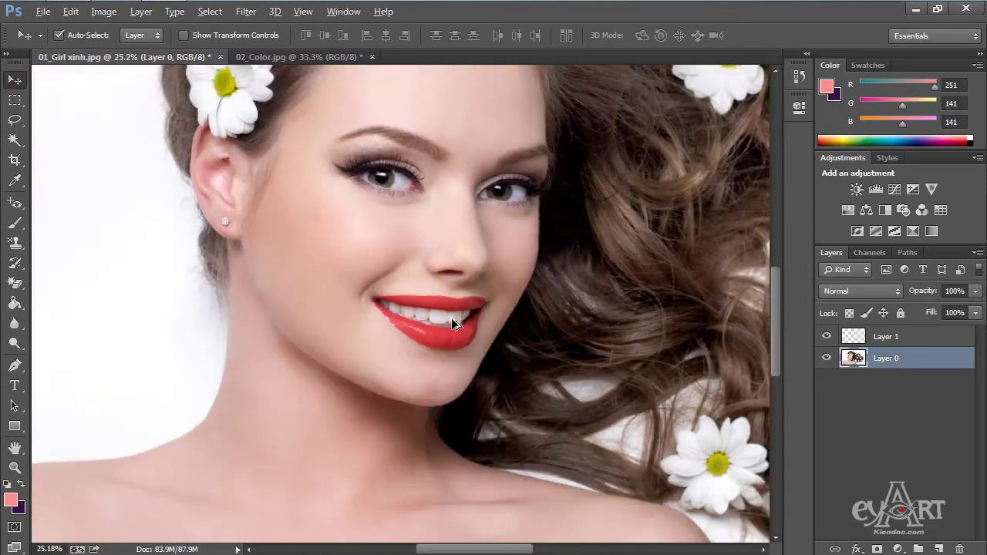
pyautogui.scroll(8, 460, 324)
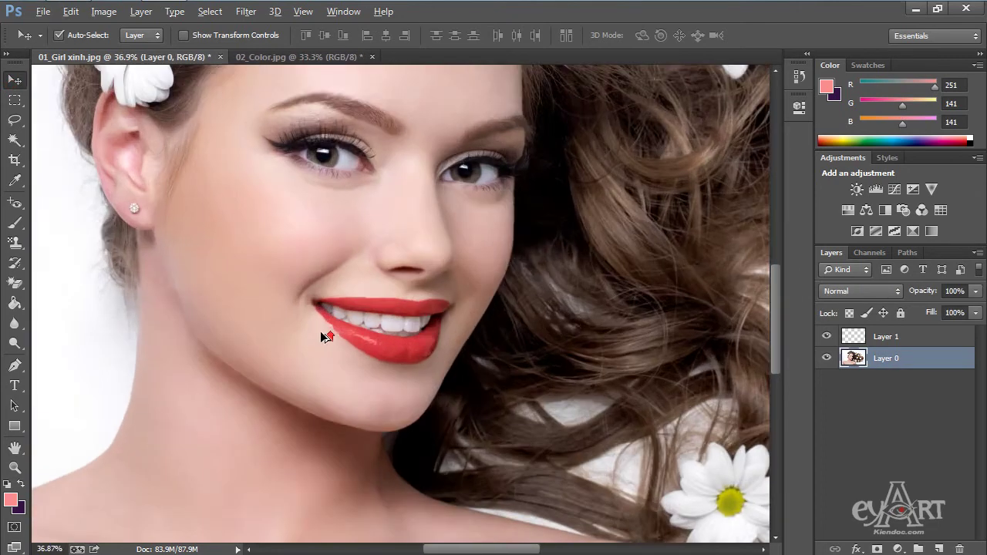
pyautogui.scroll(3, 351, 333)
pyautogui.scroll(2, 346, 310)
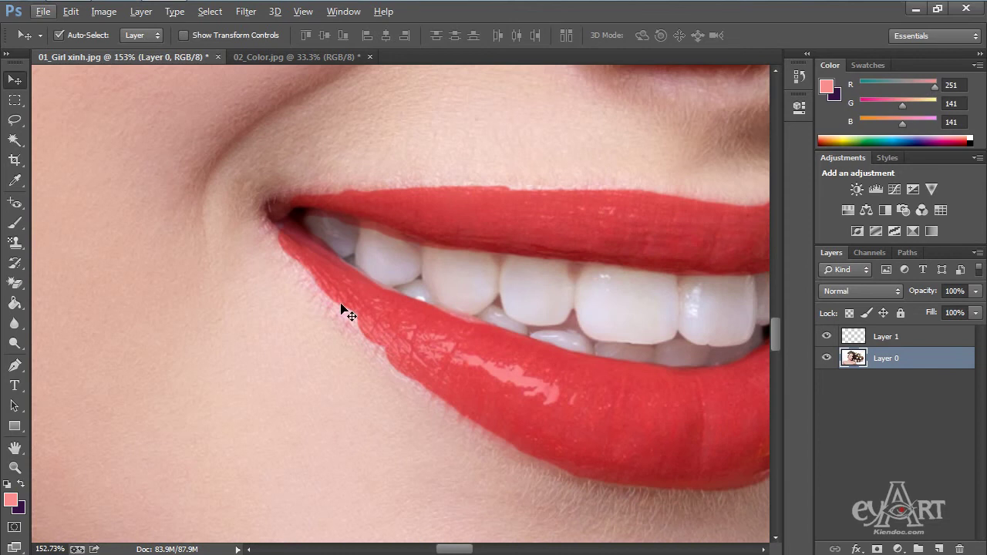
pyautogui.click(743, 367)
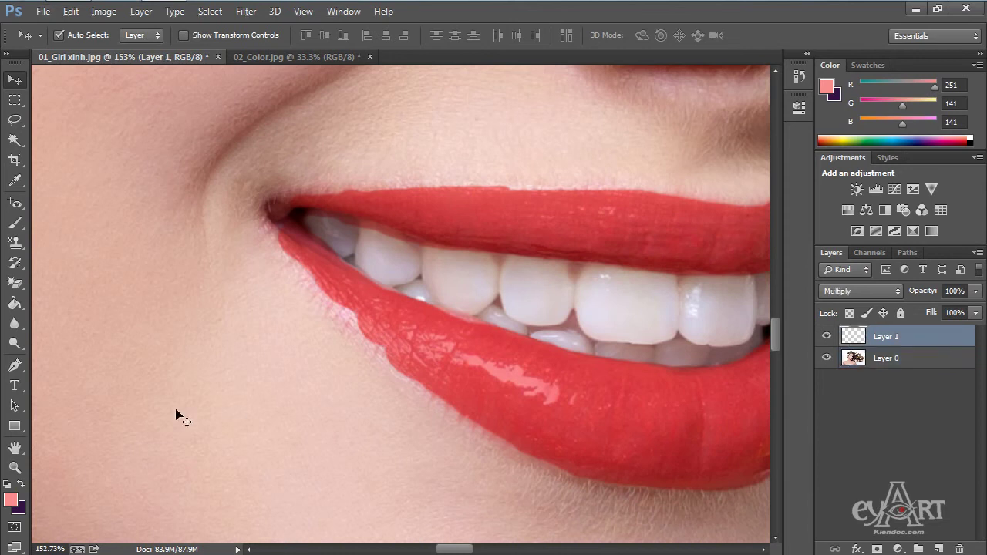
pyautogui.click(15, 223)
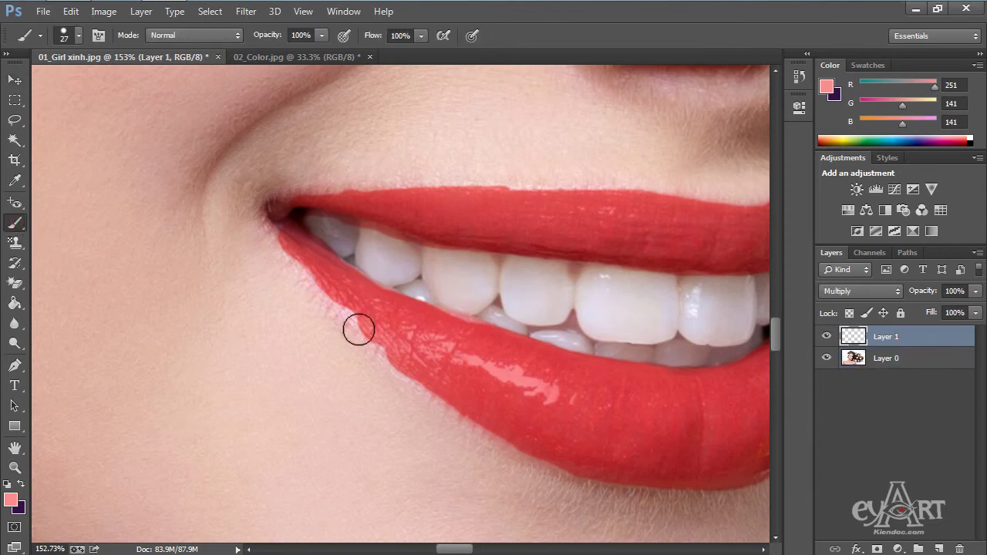
pyautogui.scroll(2, 359, 330)
# Set the brush to 12 px and paint red along the left mouth corner and lower lip edge
pyautogui.rightClick(363, 308)
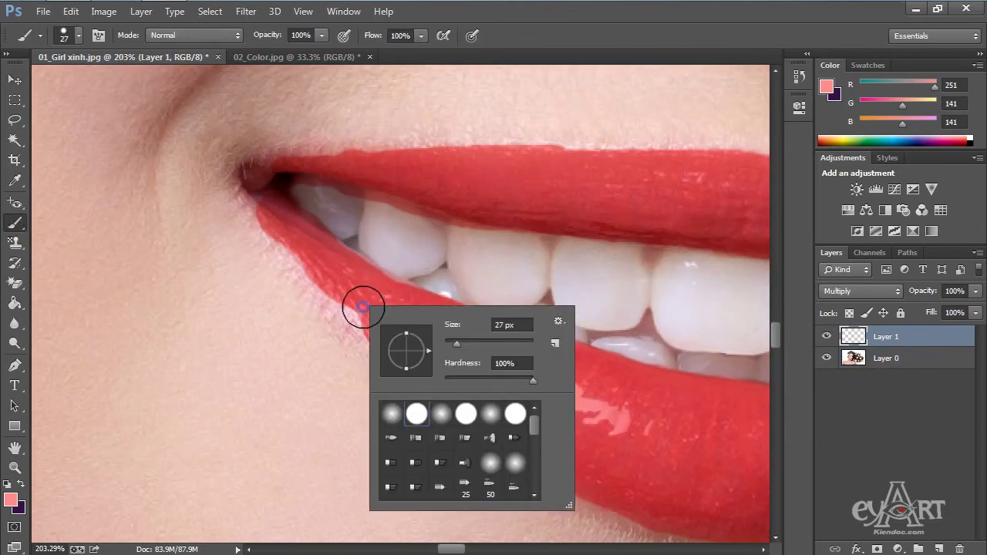
pyautogui.moveTo(456, 343); pyautogui.dragTo(449, 343)
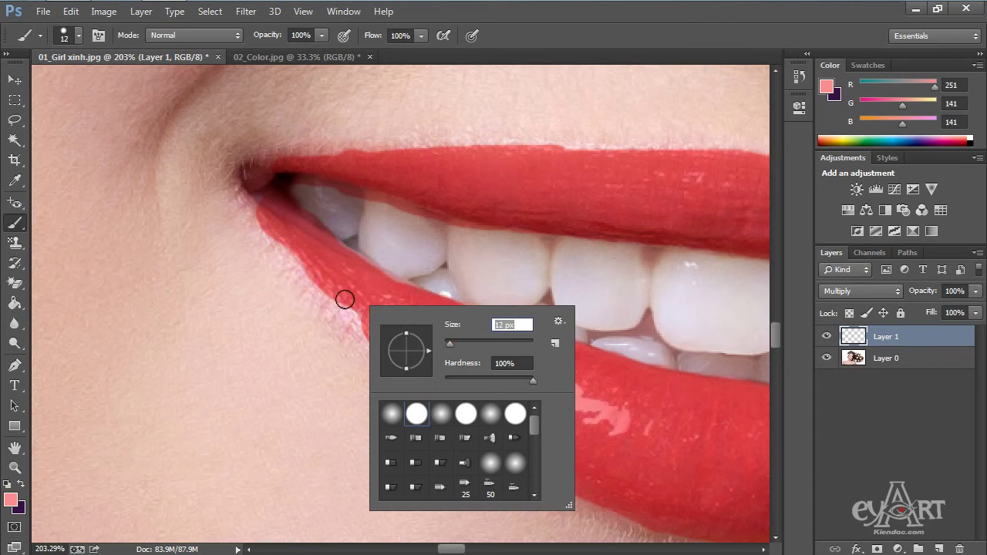
pyautogui.press('Return')
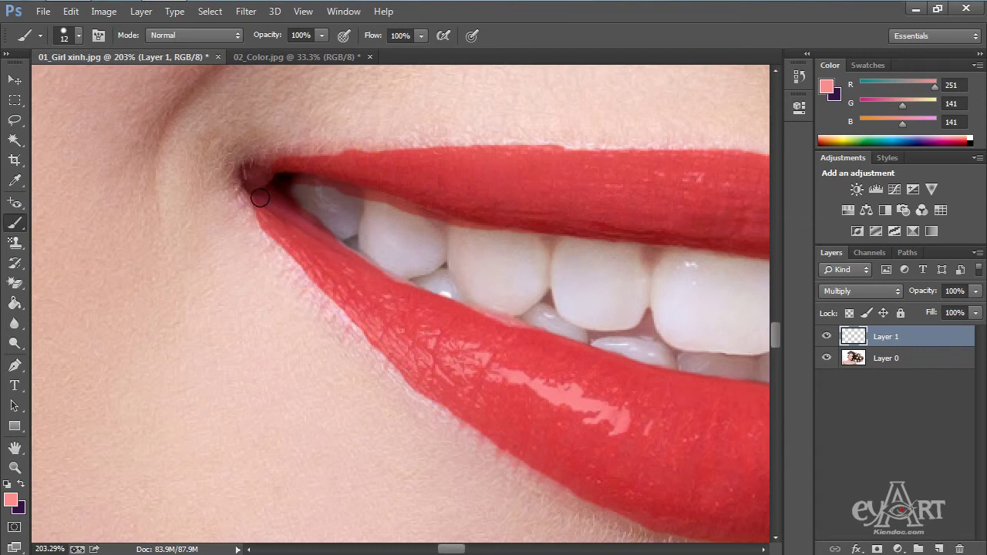
pyautogui.moveTo(258, 181)
pyautogui.mouseDown()
pyautogui.moveTo(259, 170)
pyautogui.moveTo(248, 193)
pyautogui.moveTo(272, 216)
pyautogui.mouseUp()
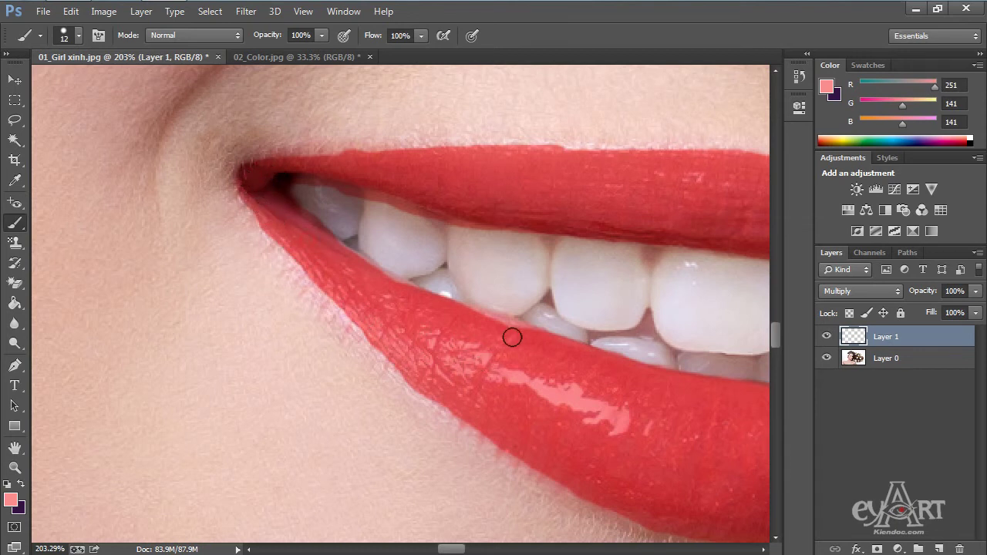
pyautogui.moveTo(532, 343); pyautogui.dragTo(351, 250)
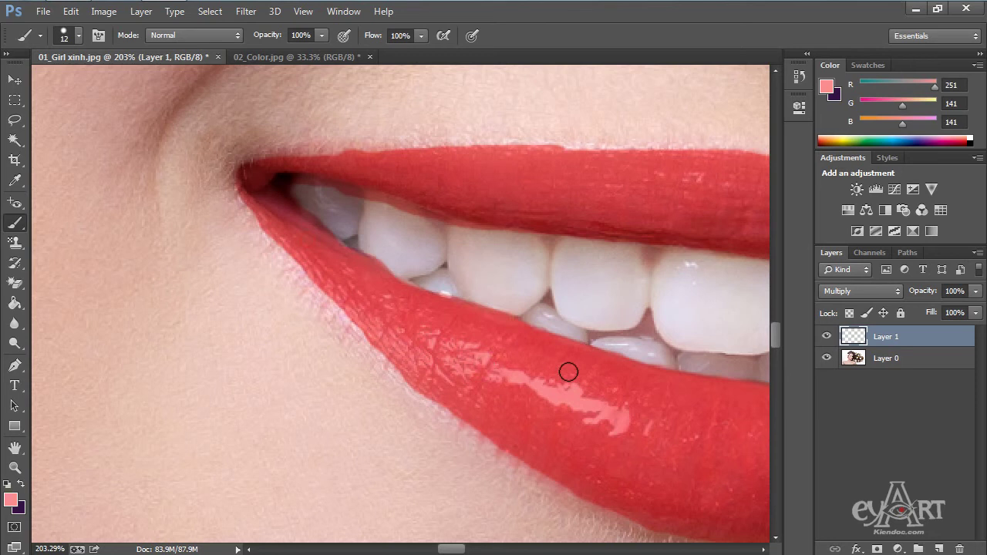
pyautogui.scroll(-4, 362, 293)
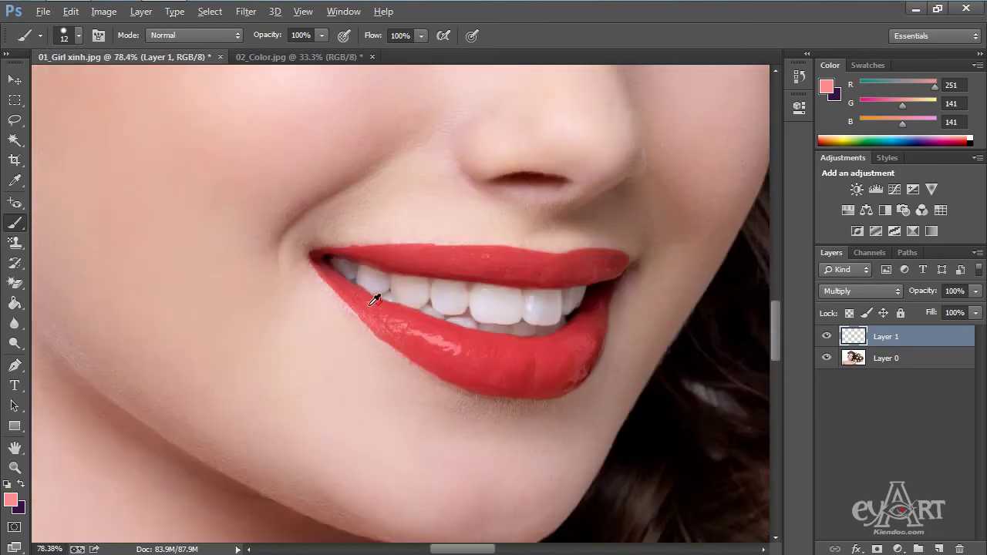
# Set the lip colour Layer 1's opacity to 50%
pyautogui.scroll(-5, 374, 299)
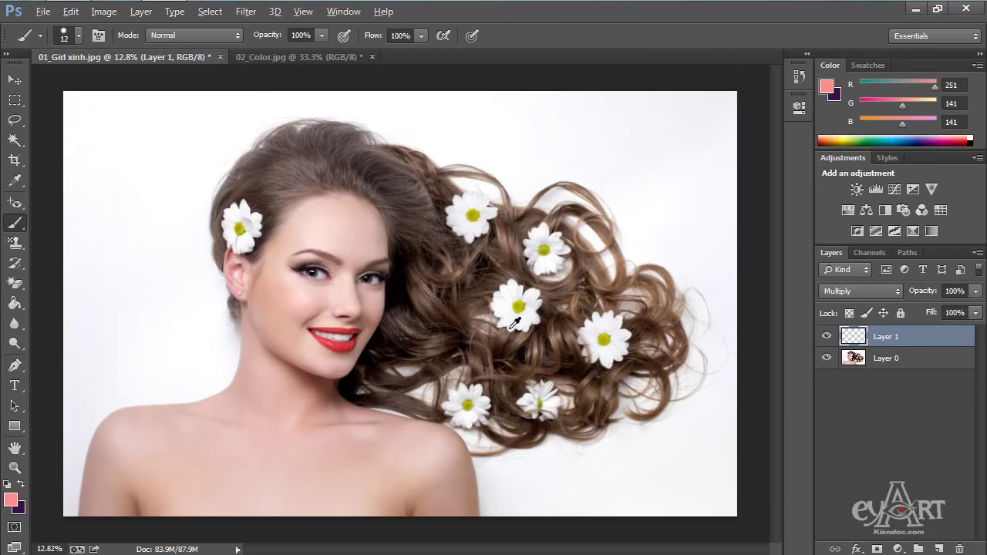
pyautogui.click(976, 292)
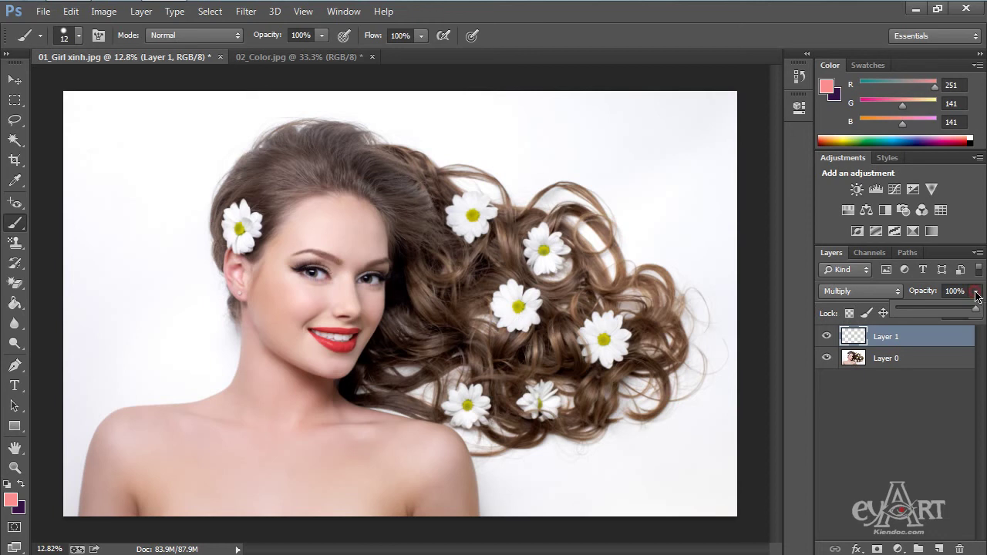
pyautogui.moveTo(977, 313); pyautogui.dragTo(936, 316)
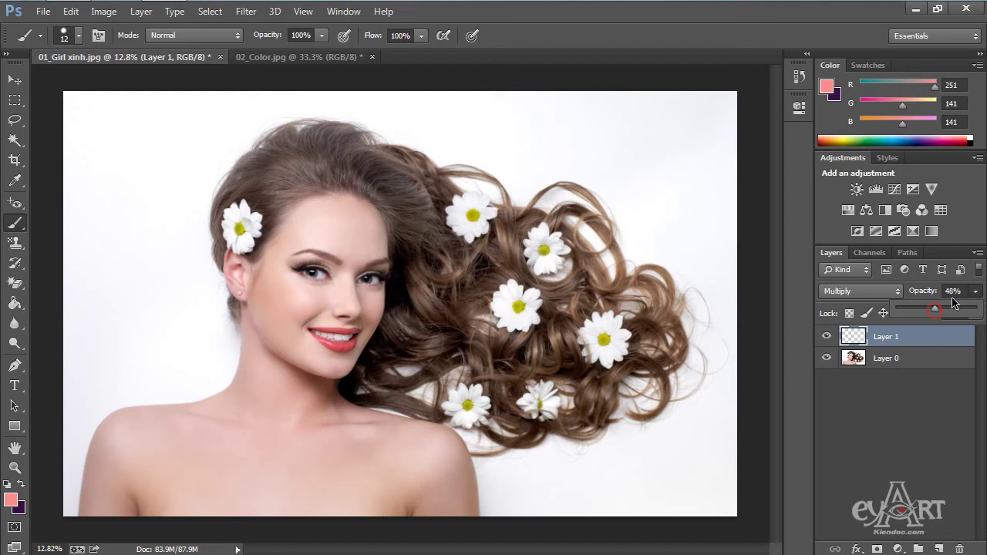
pyautogui.click(958, 293)
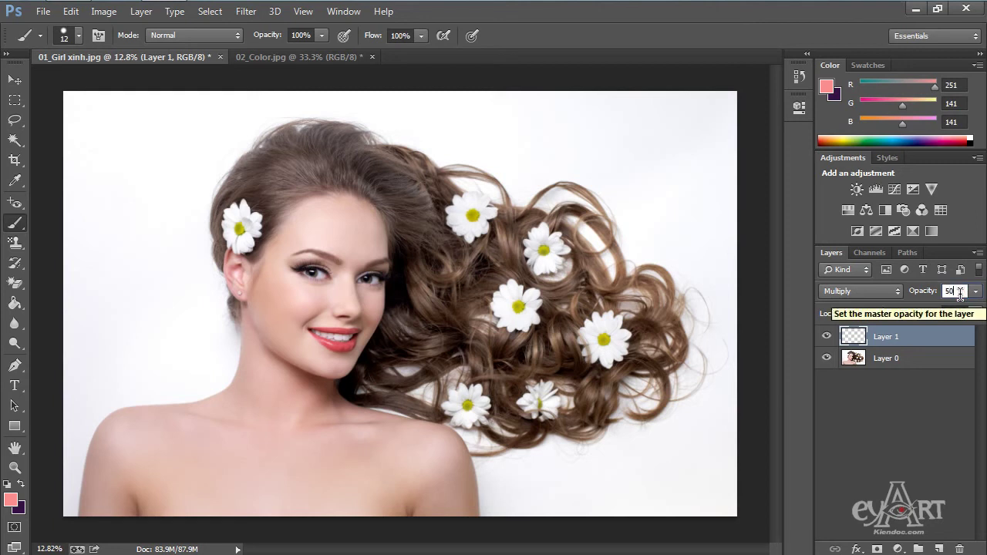
pyautogui.write('50')
pyautogui.press('Return')
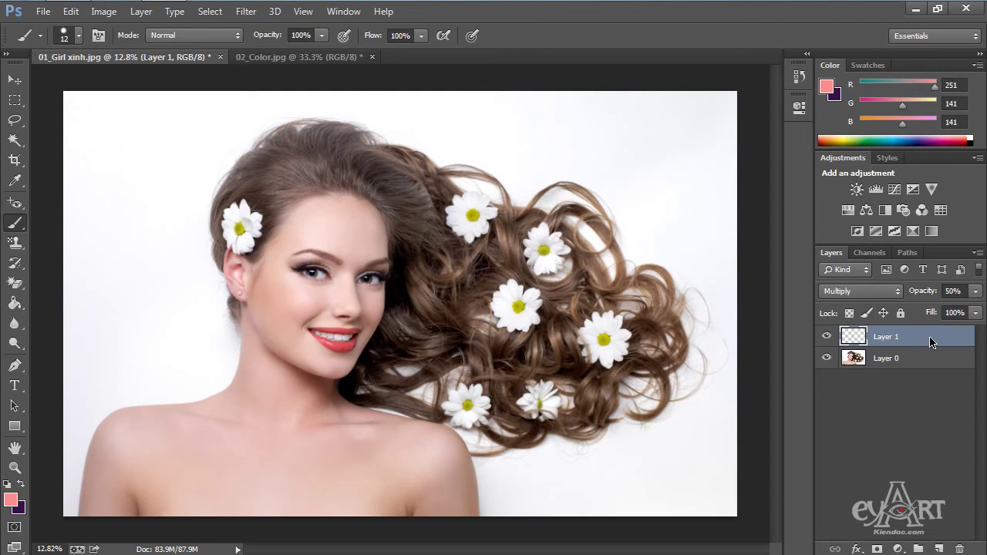
pyautogui.press('m')
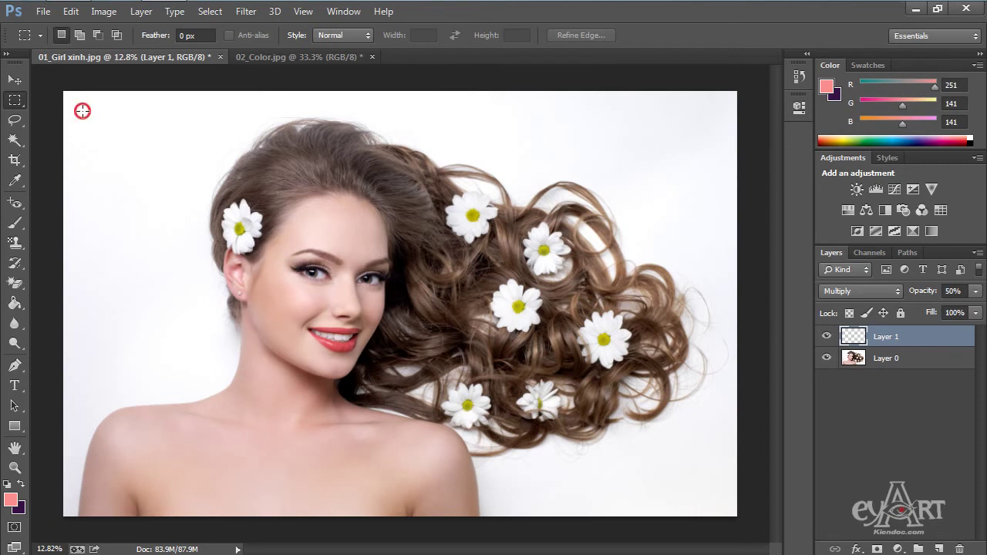
# Draw an inset rectangle selection and invert it to select the outer border strip
pyautogui.moveTo(83, 110); pyautogui.dragTo(717, 499)
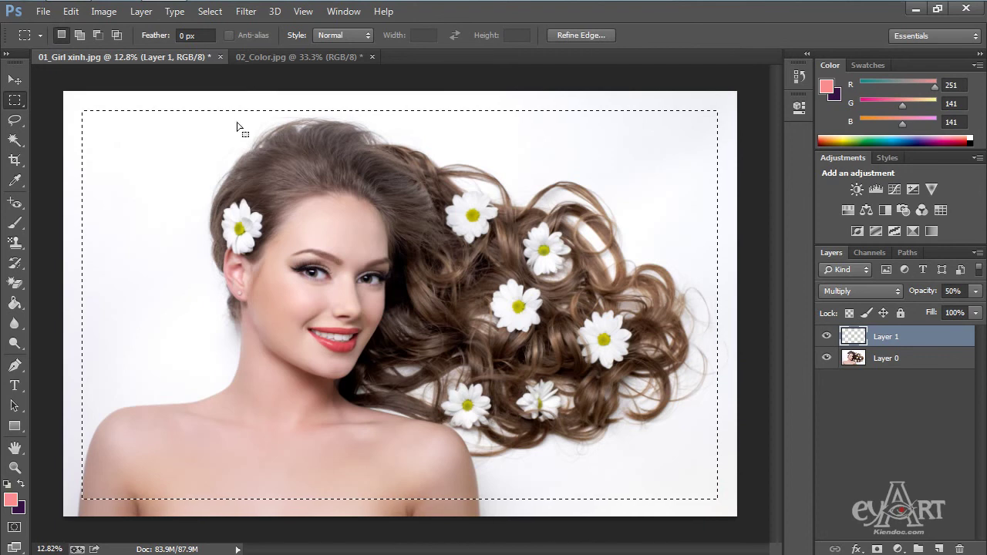
pyautogui.click(210, 11)
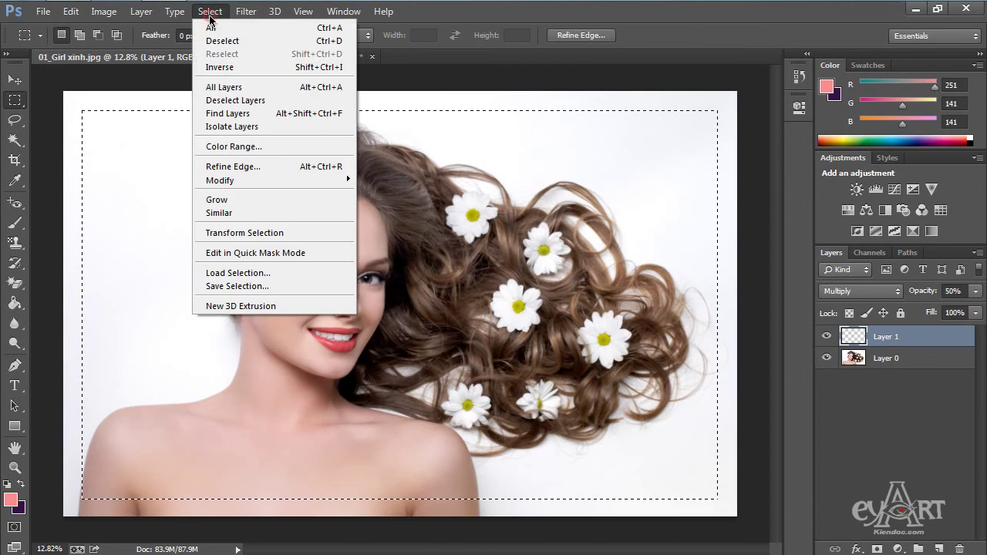
pyautogui.click(242, 68)
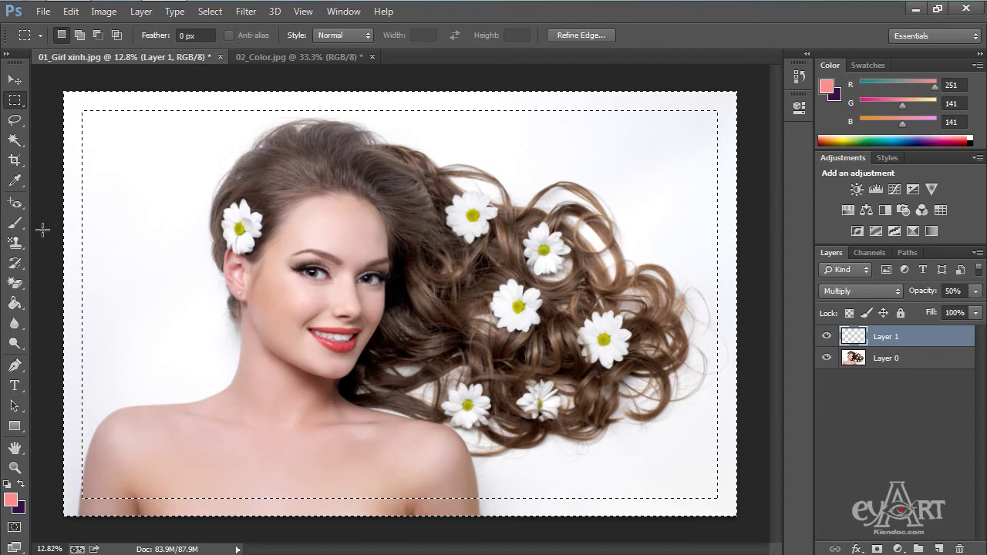
# Choose the Brush tool with the 74 px leaf brush preset
pyautogui.click(15, 223)
pyautogui.click(79, 36)
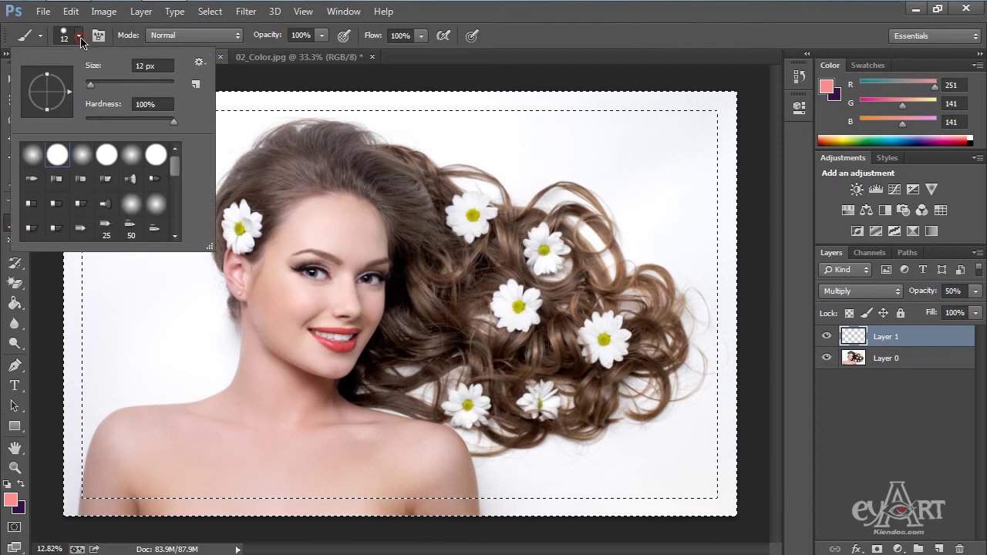
pyautogui.moveTo(178, 170); pyautogui.dragTo(185, 227)
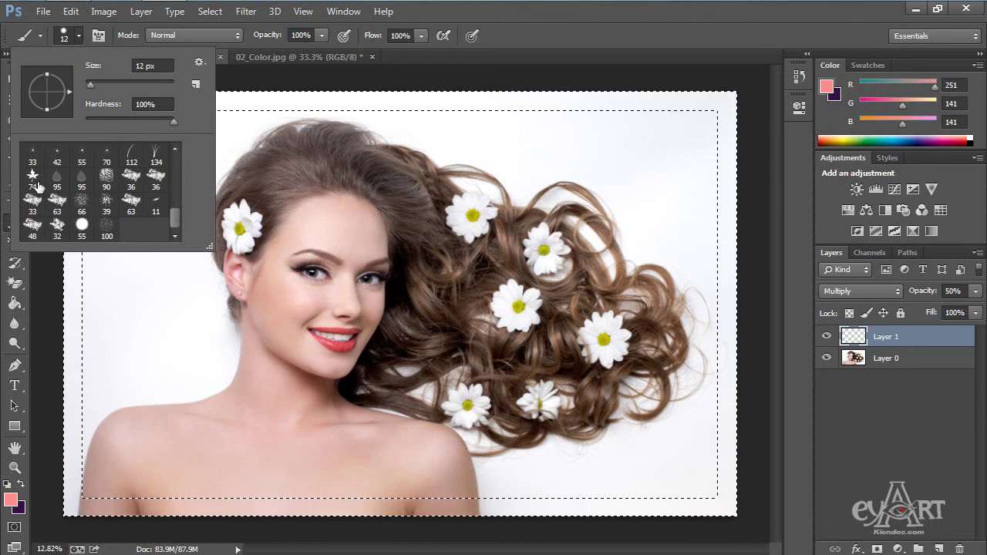
pyautogui.click(531, 26)
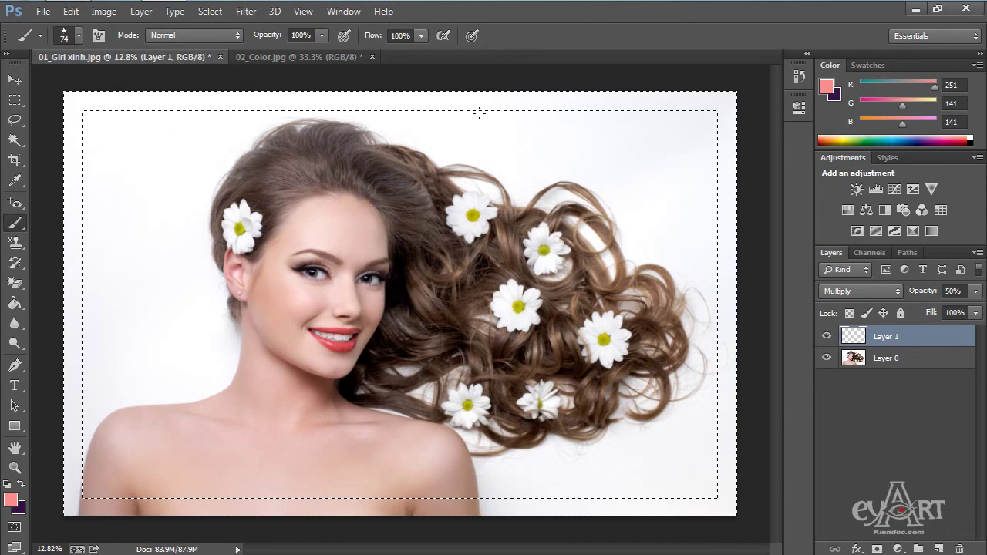
# Set the foreground colour to pale yellow fbea57
pyautogui.click(10, 500)
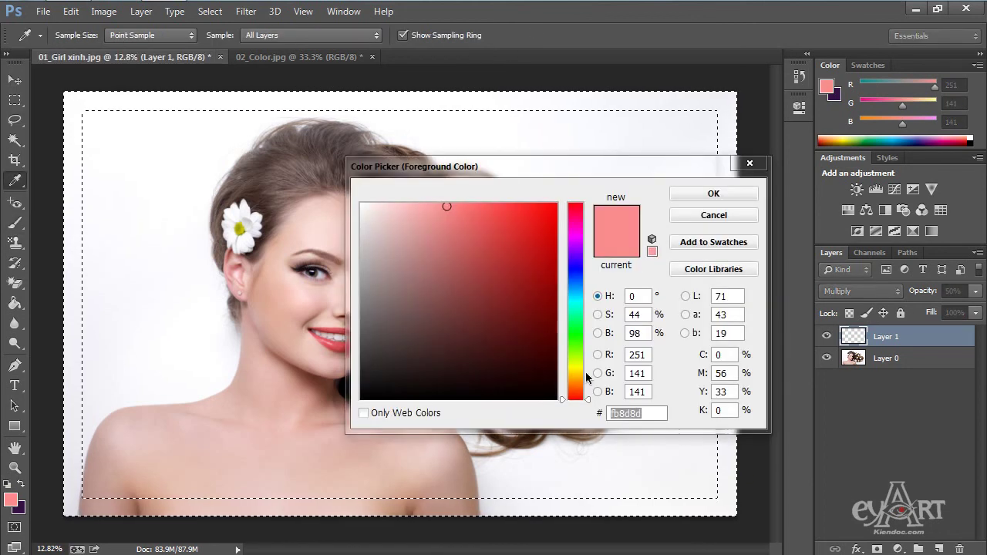
pyautogui.moveTo(575, 386); pyautogui.dragTo(578, 369)
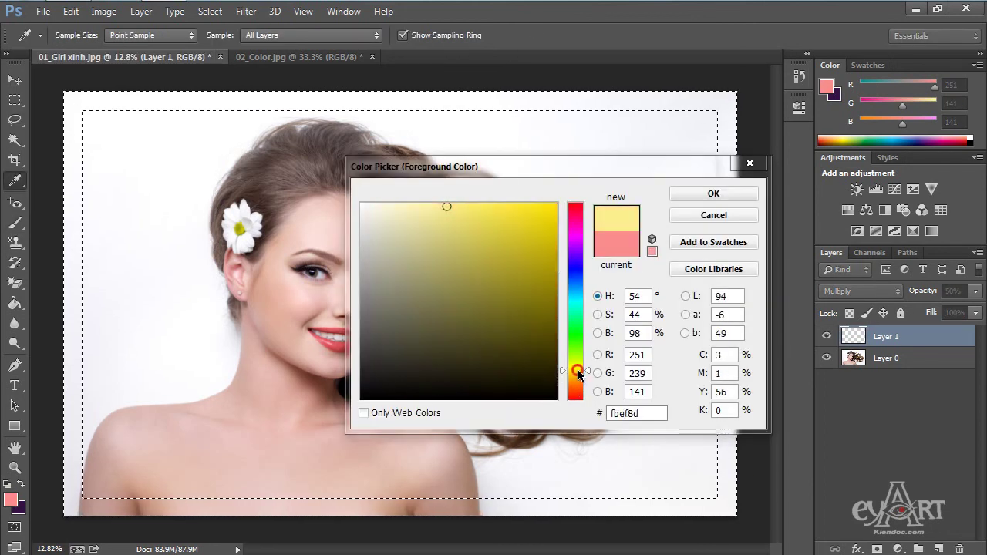
pyautogui.click(489, 206)
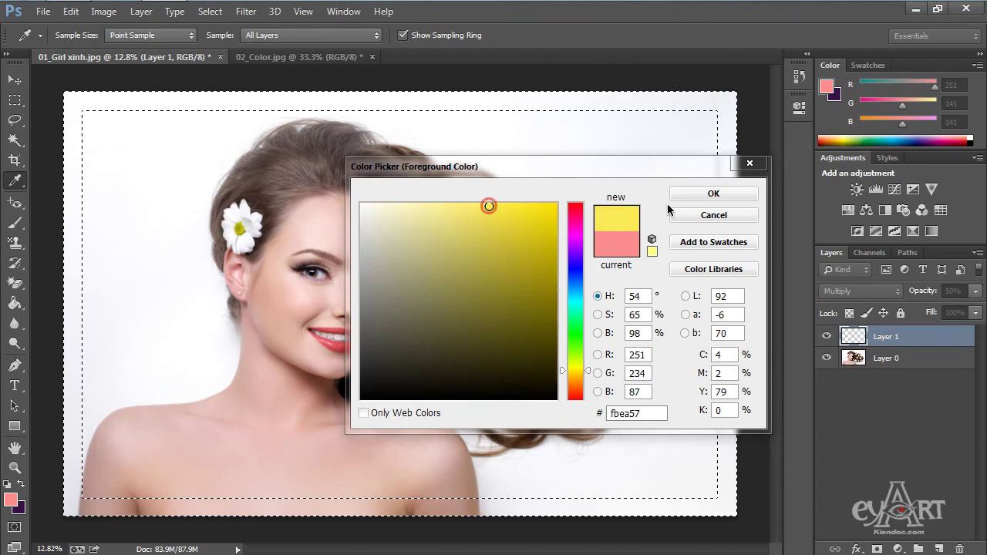
pyautogui.click(714, 194)
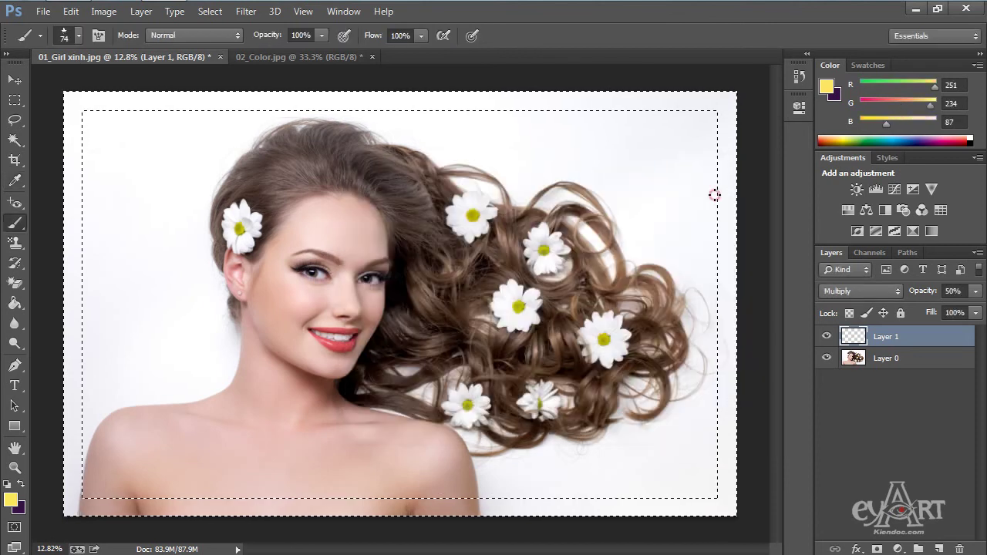
# Enlarge the leaf brush, try a yellow leaf stroke on the top edge, then undo it
pyautogui.rightClick(494, 102)
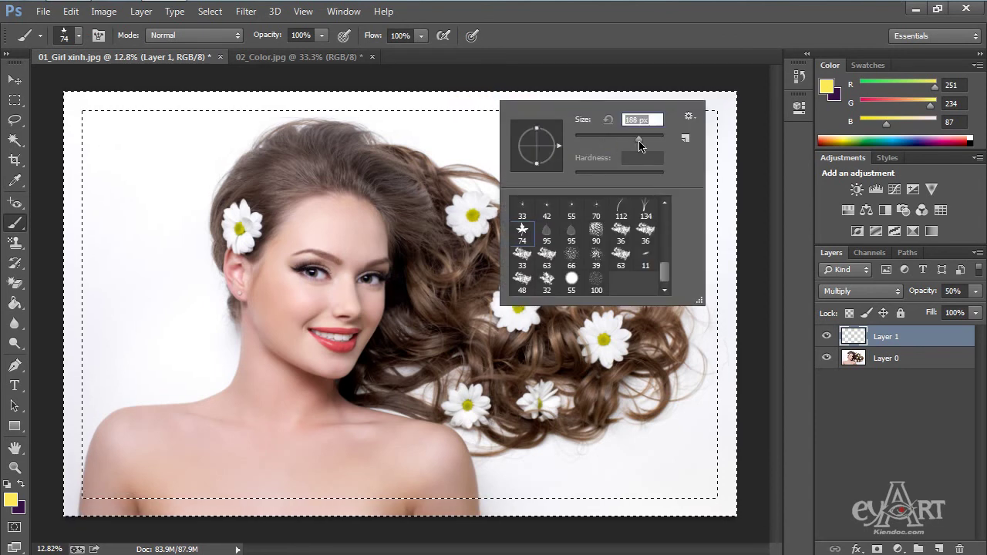
pyautogui.press('Return')
pyautogui.moveTo(415, 103); pyautogui.dragTo(448, 101)
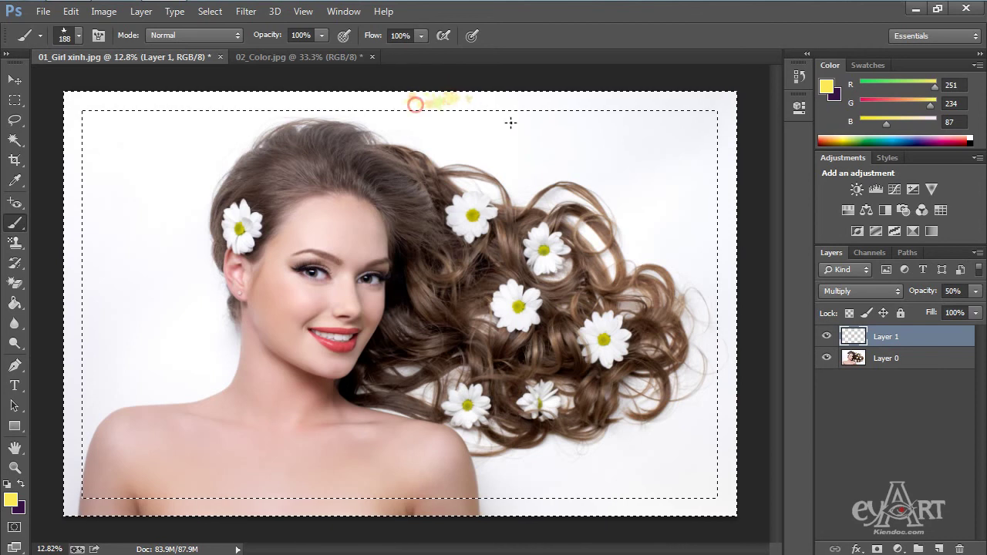
pyautogui.rightClick(483, 101)
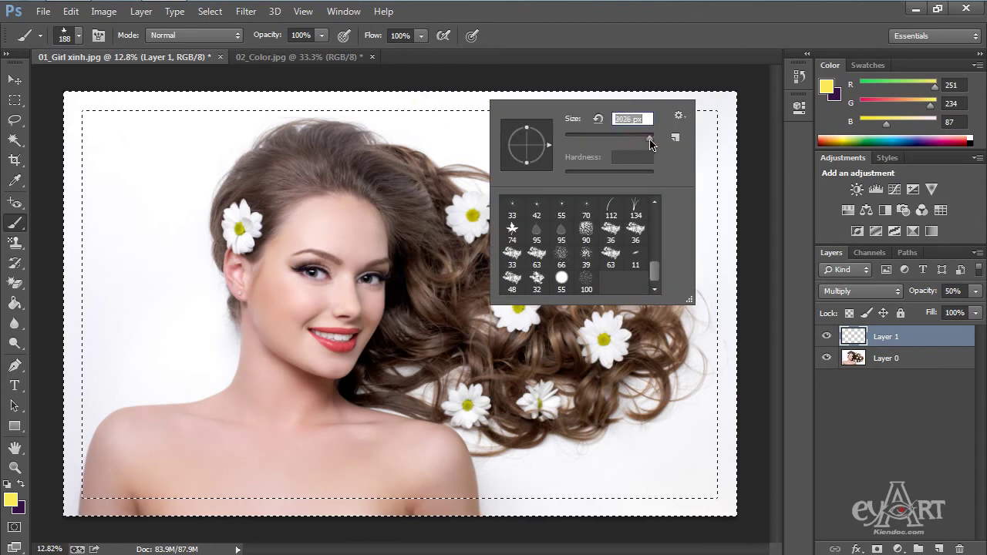
pyautogui.click(629, 37)
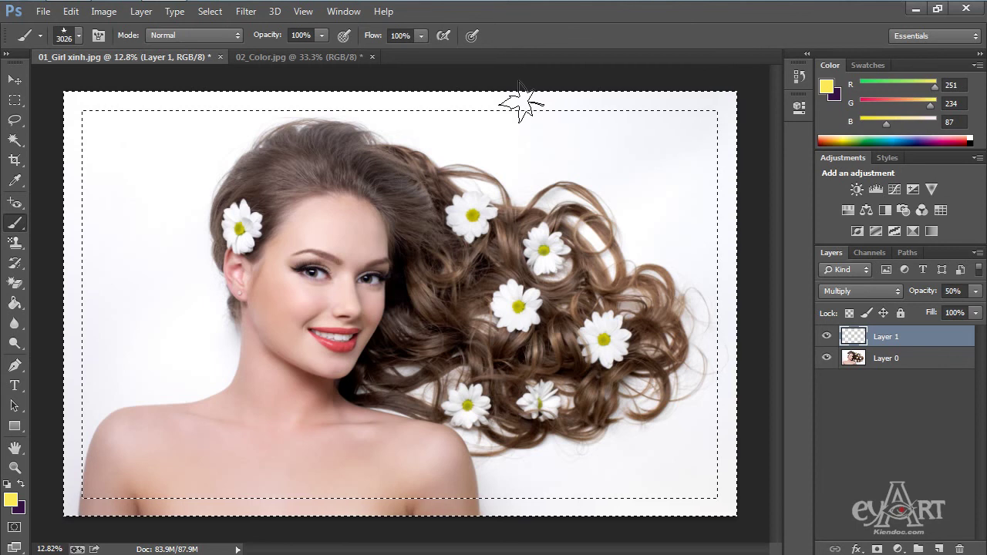
pyautogui.click(520, 102)
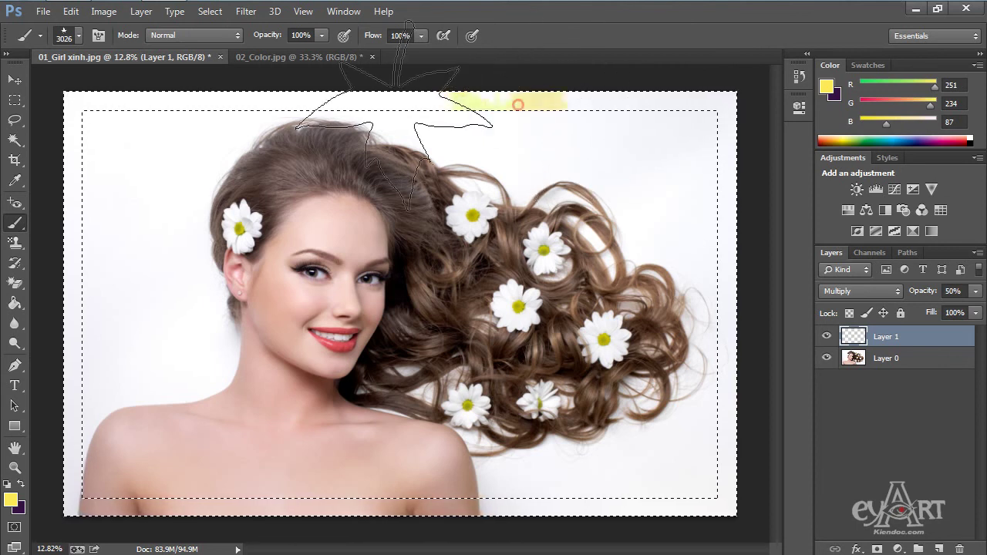
pyautogui.moveTo(518, 104)
pyautogui.mouseDown()
pyautogui.moveTo(617, 116)
pyautogui.moveTo(601, 101)
pyautogui.moveTo(663, 193)
pyautogui.moveTo(601, 124)
pyautogui.mouseUp()
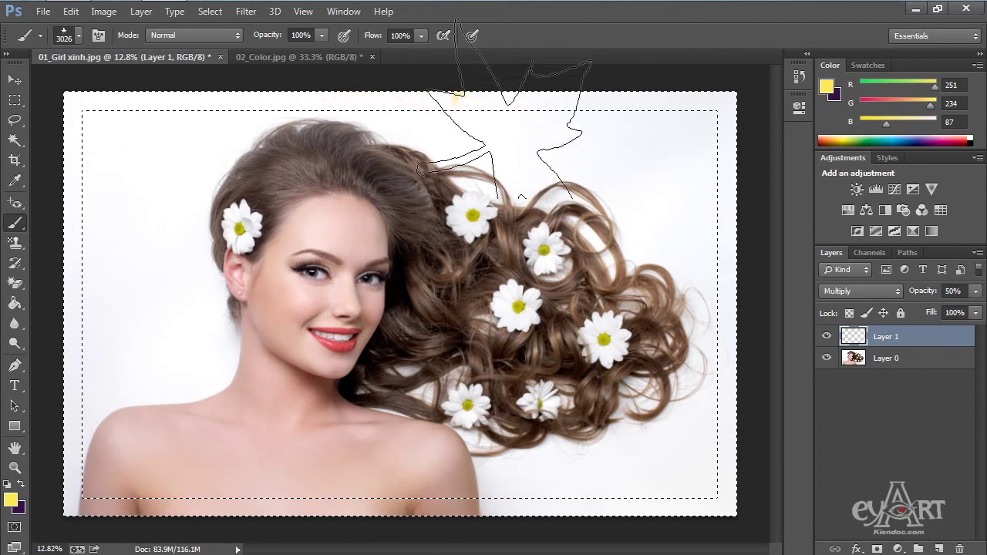
pyautogui.hotkey('ctrl', 'z')
# Resize the leaf brush to 489 px and paint yellow leaves along the top and right borders
pyautogui.rightClick(515, 131)
pyautogui.moveTo(678, 176); pyautogui.dragTo(673, 175)
pyautogui.moveTo(673, 175); pyautogui.dragTo(675, 175)
pyautogui.click(625, 20)
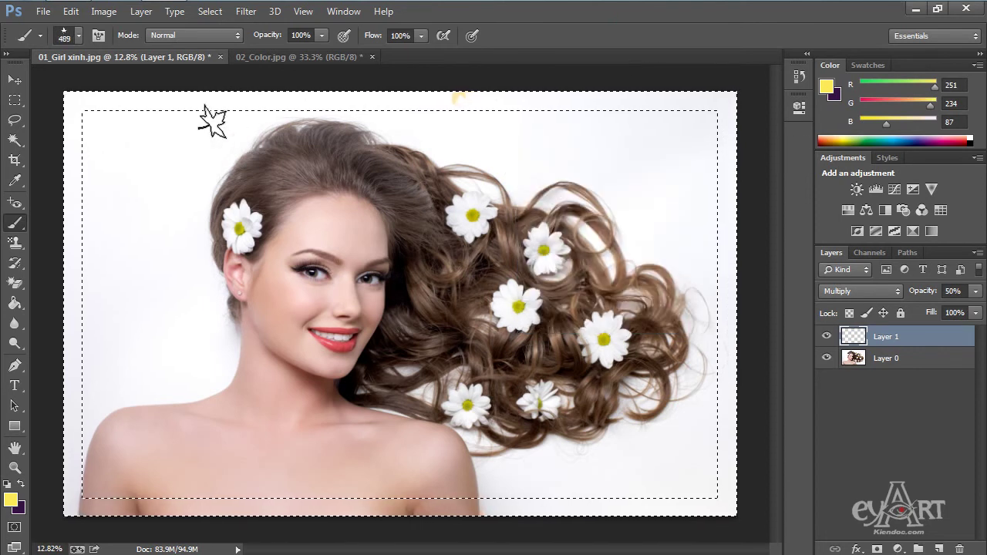
pyautogui.moveTo(236, 105)
pyautogui.mouseDown()
pyautogui.moveTo(428, 108)
pyautogui.moveTo(483, 131)
pyautogui.mouseUp()
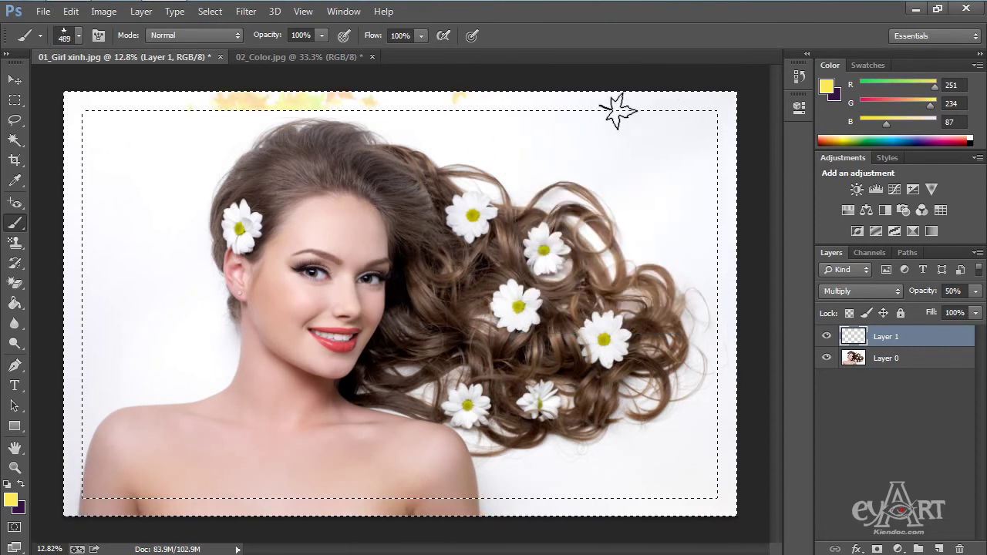
pyautogui.moveTo(539, 103); pyautogui.dragTo(665, 109)
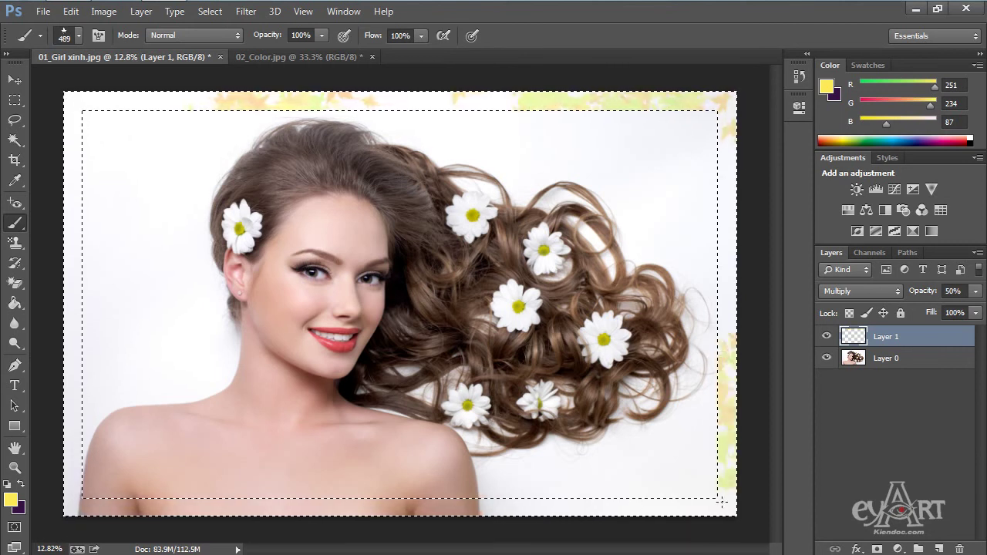
# Set the foreground colour to orange-red f5572c
pyautogui.click(10, 500)
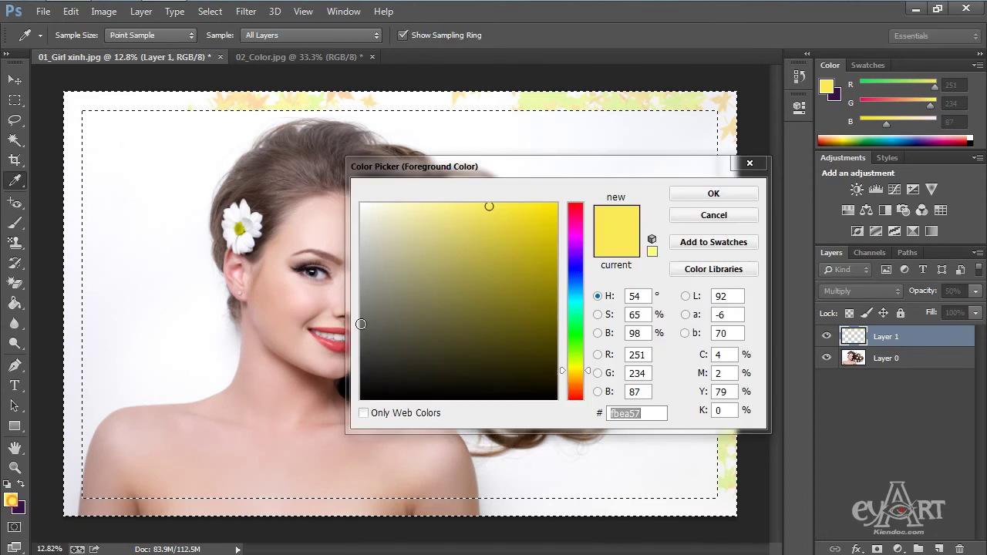
pyautogui.moveTo(576, 263); pyautogui.dragTo(580, 217)
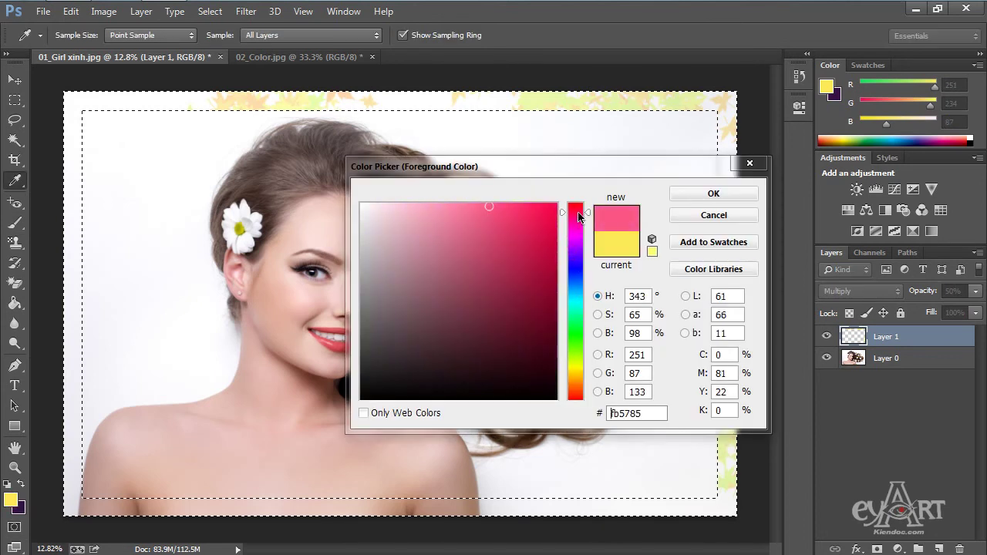
pyautogui.moveTo(579, 390); pyautogui.dragTo(580, 393)
pyautogui.click(512, 211)
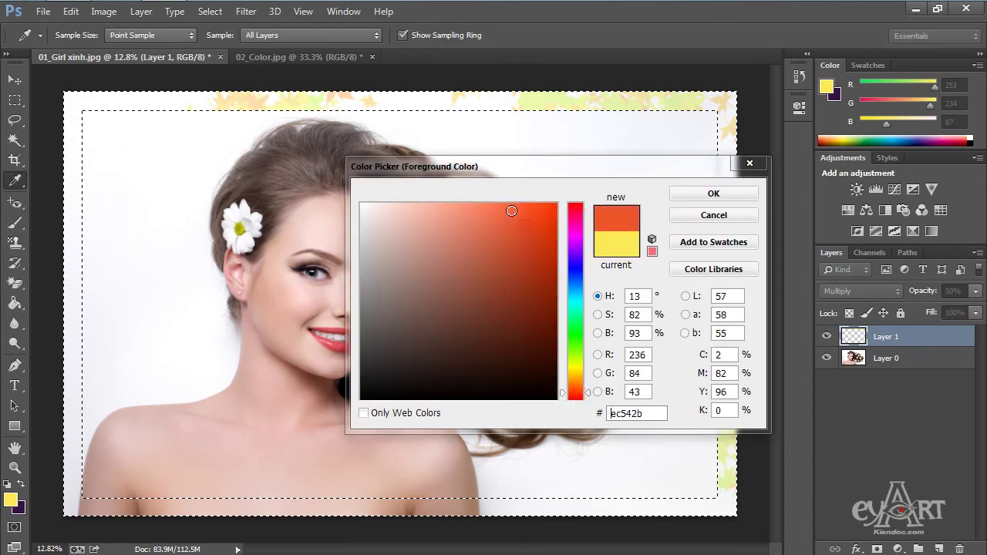
pyautogui.moveTo(512, 210)
pyautogui.mouseDown()
pyautogui.moveTo(493, 220)
pyautogui.moveTo(521, 211)
pyautogui.mouseUp()
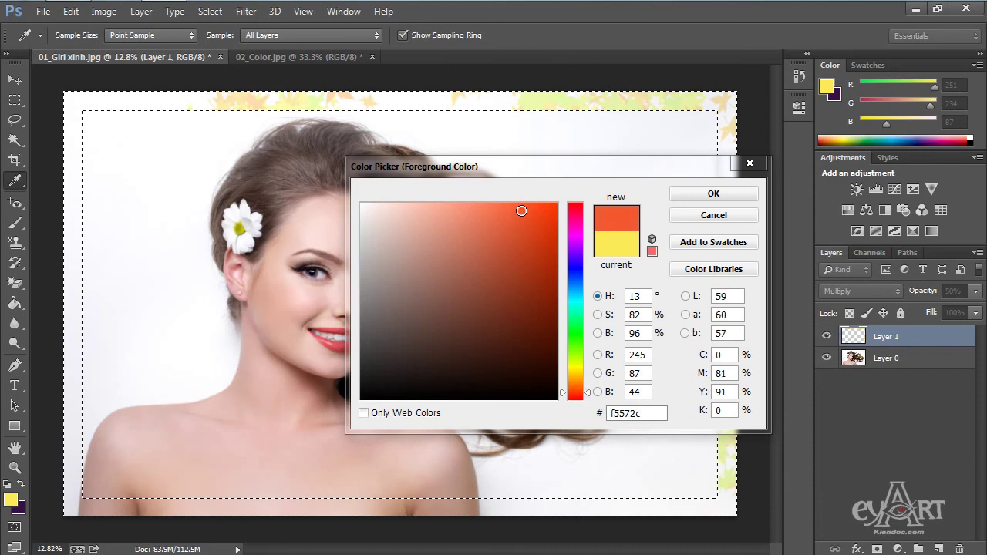
pyautogui.click(689, 193)
# Paint orange-red leaves around the border with a 1053 px brush and duplicate them to Layer 2
pyautogui.press('b')
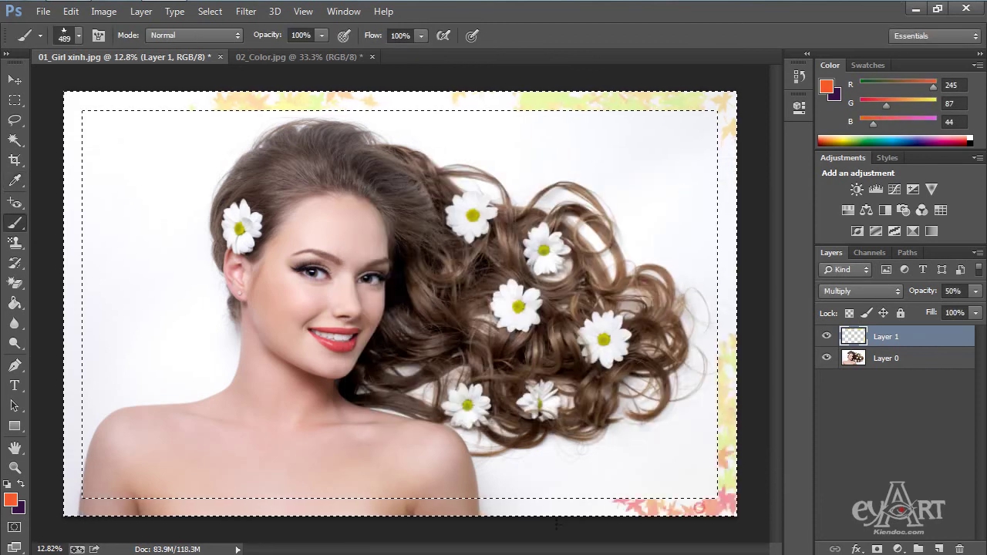
pyautogui.rightClick(498, 356)
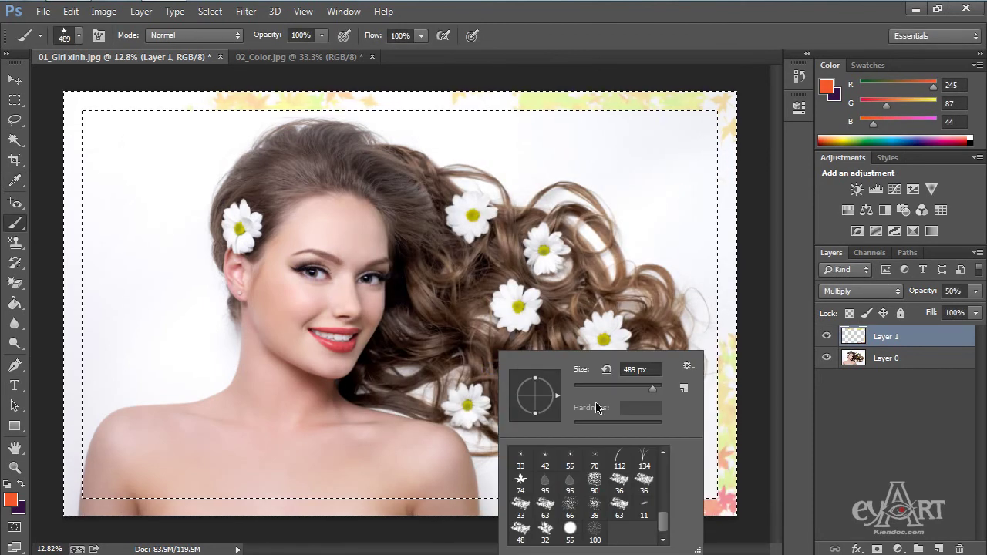
pyautogui.moveTo(653, 394); pyautogui.dragTo(660, 394)
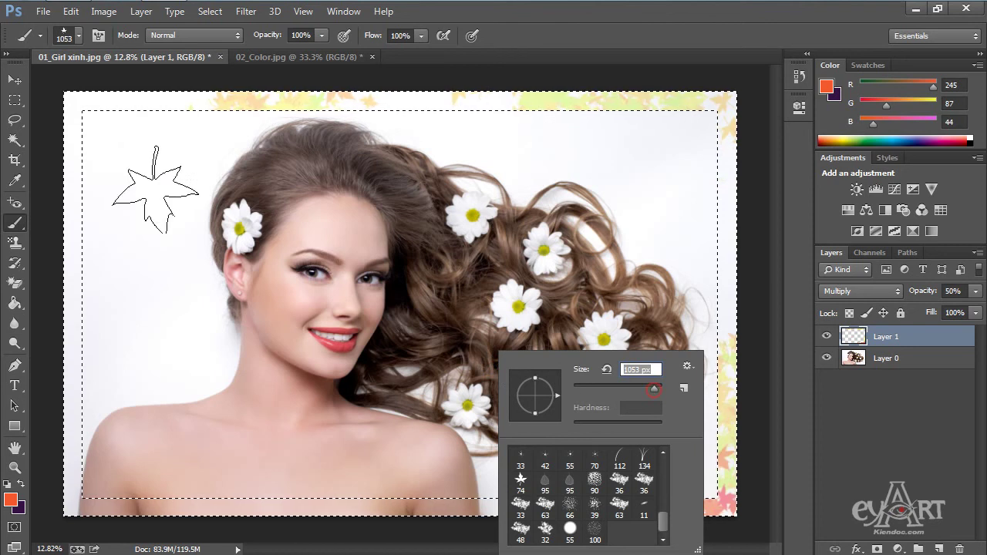
pyautogui.press('Return')
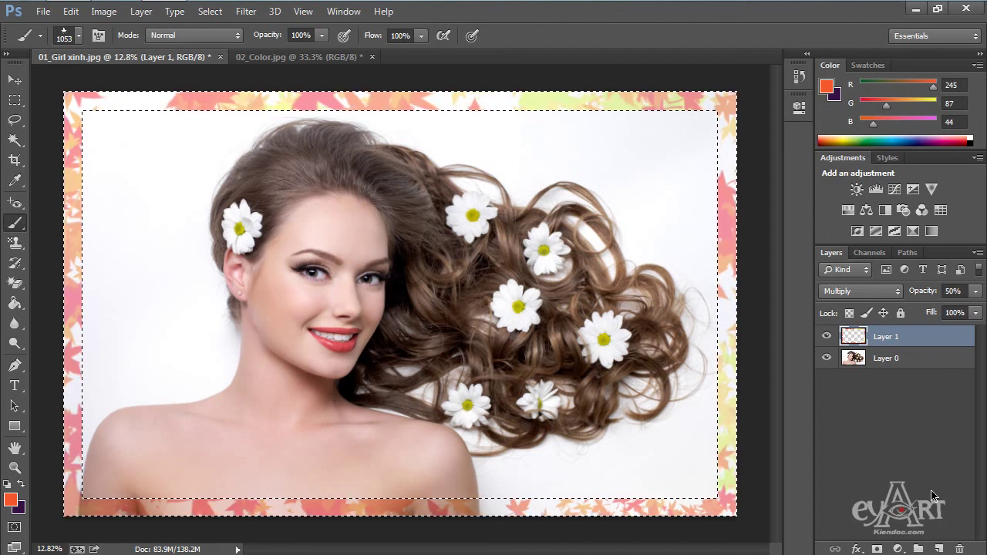
pyautogui.hotkey('ctrl', 'j')
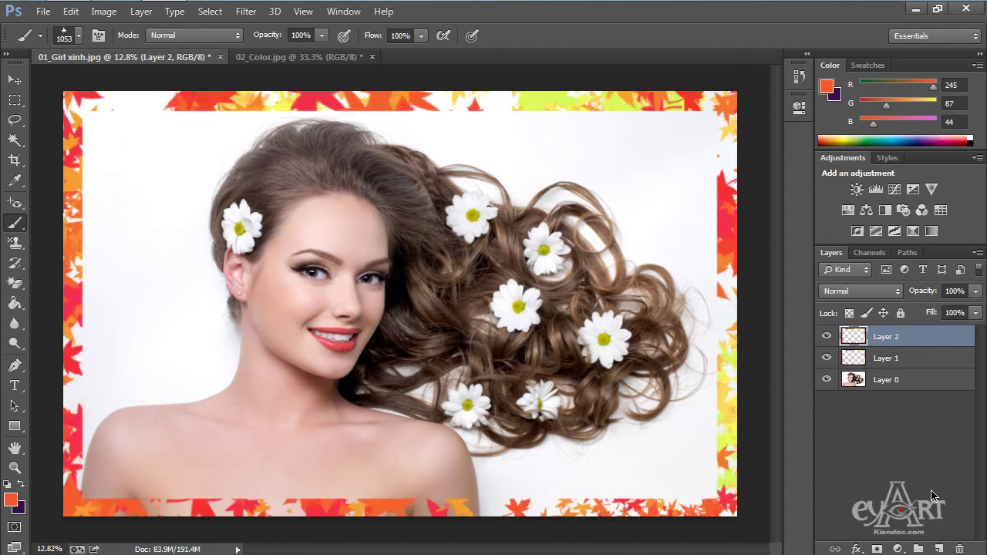
# Toggle the lipstick layer to compare, then add a Hue/Saturation adjustment with reduced saturation
pyautogui.click(827, 359)
pyautogui.click(827, 359)
pyautogui.click(847, 209)
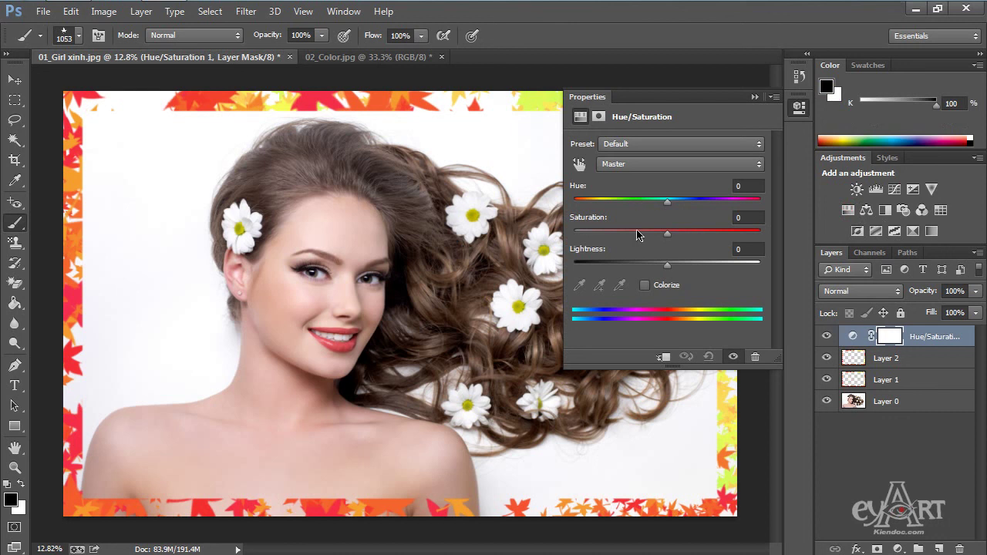
pyautogui.moveTo(656, 239); pyautogui.dragTo(632, 239)
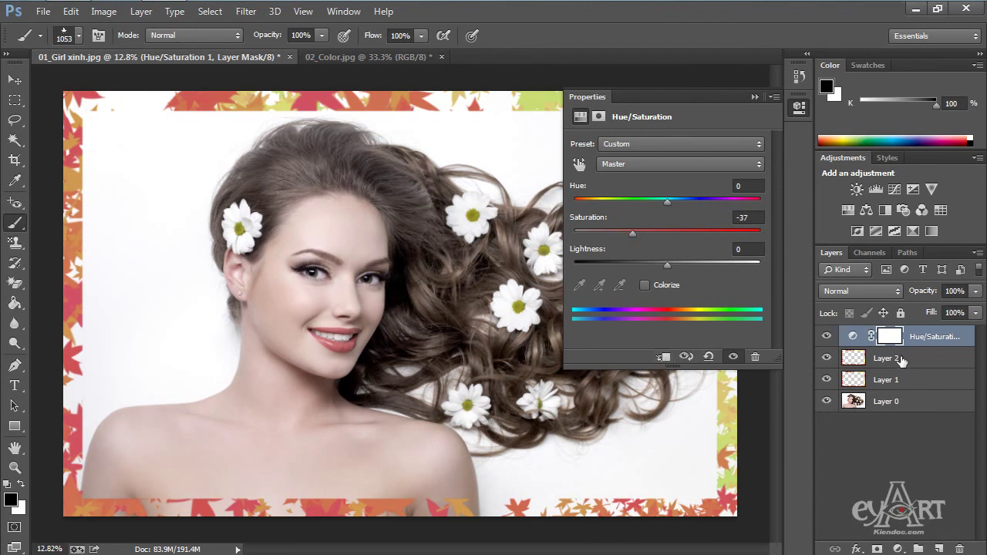
# Clip the adjustment to Layer 2 and set saturation -68, hue -4, lightness -4
pyautogui.click(665, 359)
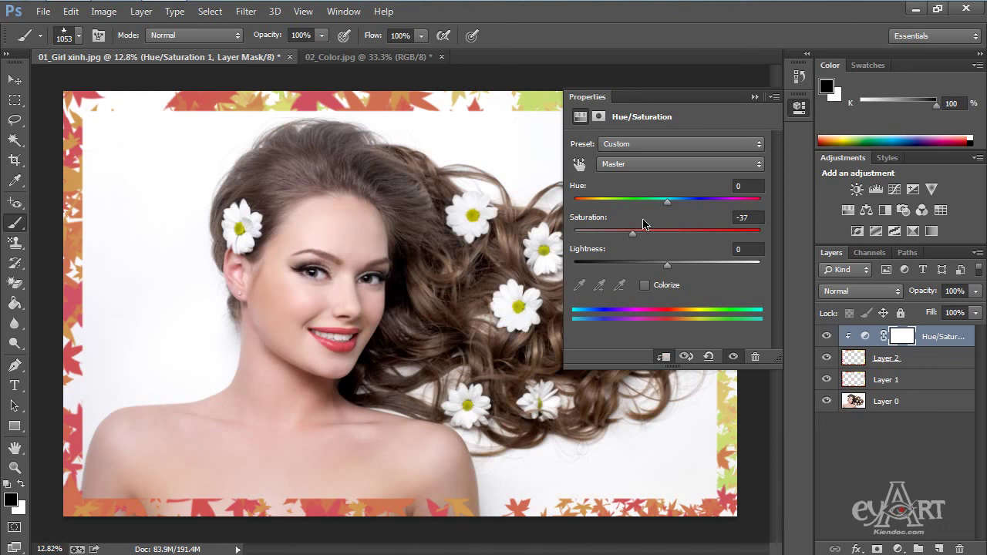
pyautogui.moveTo(632, 238); pyautogui.dragTo(604, 236)
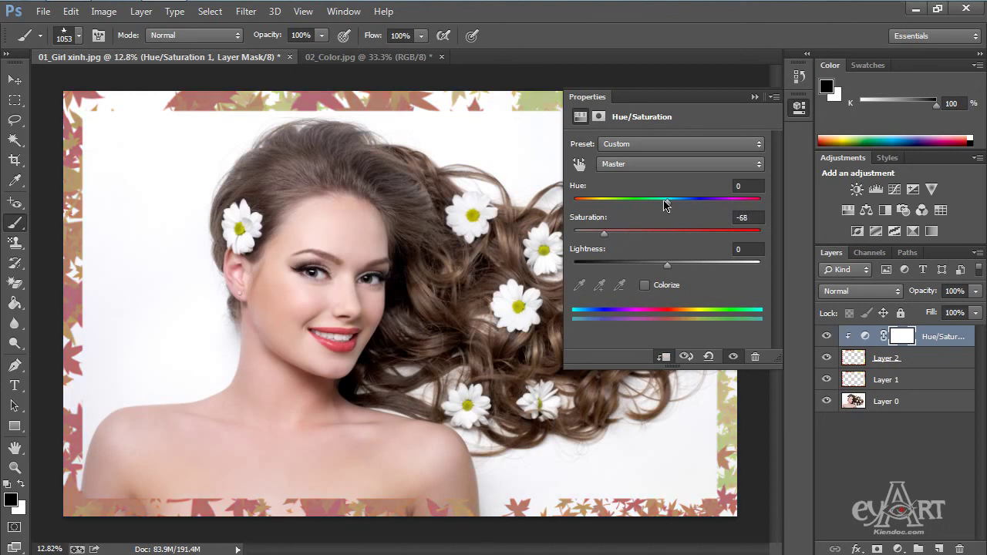
pyautogui.moveTo(668, 207)
pyautogui.mouseDown()
pyautogui.moveTo(740, 214)
pyautogui.moveTo(640, 205)
pyautogui.moveTo(676, 209)
pyautogui.moveTo(665, 211)
pyautogui.mouseUp()
pyautogui.moveTo(669, 271)
pyautogui.mouseDown()
pyautogui.moveTo(739, 270)
pyautogui.moveTo(666, 275)
pyautogui.mouseUp()
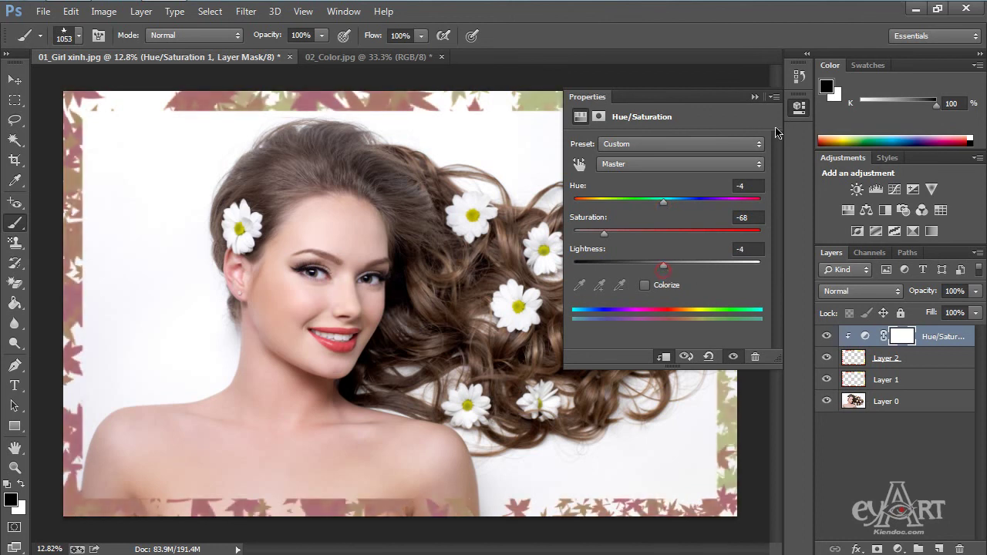
pyautogui.click(754, 98)
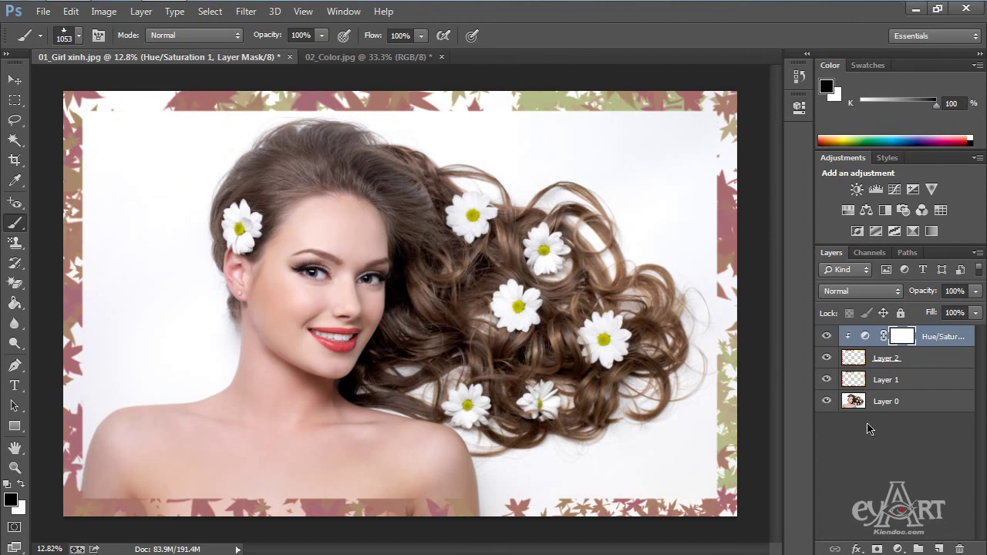
# Add a Drop Shadow to Layer 2, positioning it on the canvas and slightly lowering its opacity
pyautogui.click(945, 367)
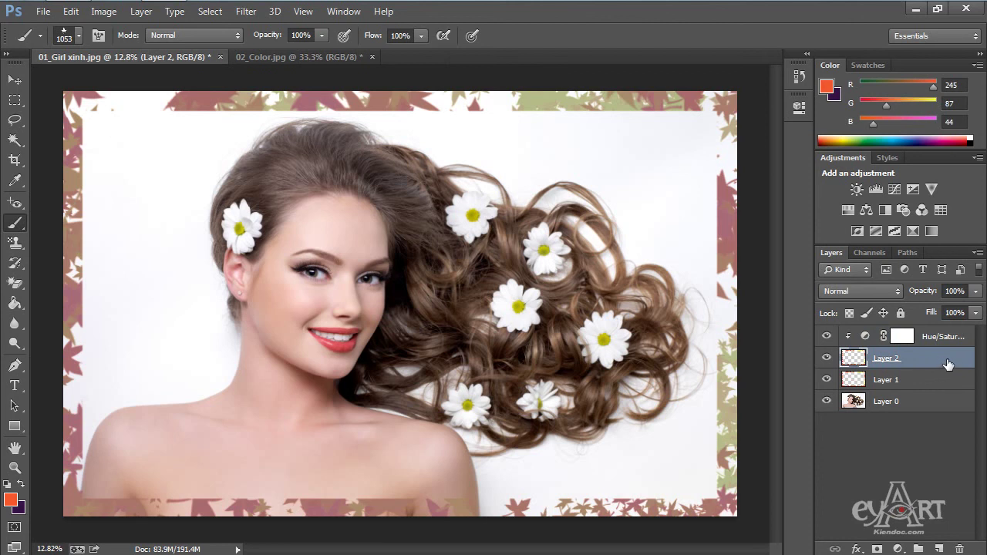
pyautogui.doubleClick(948, 364)
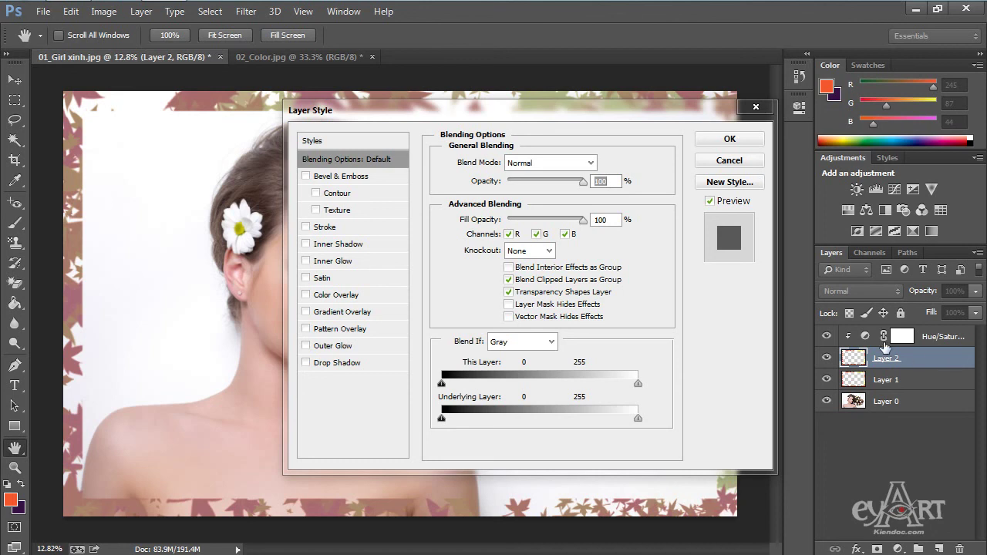
pyautogui.click(333, 364)
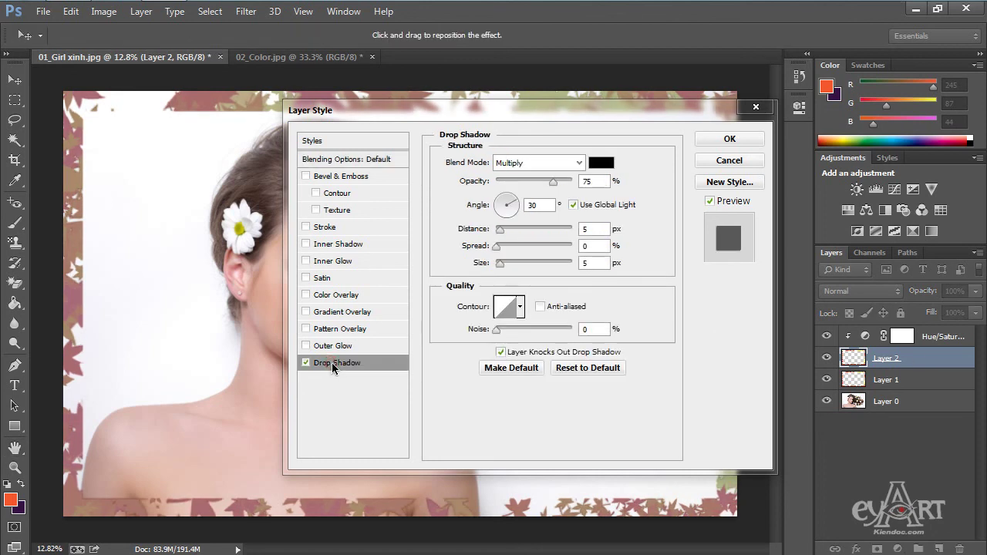
pyautogui.moveTo(467, 109); pyautogui.dragTo(582, 113)
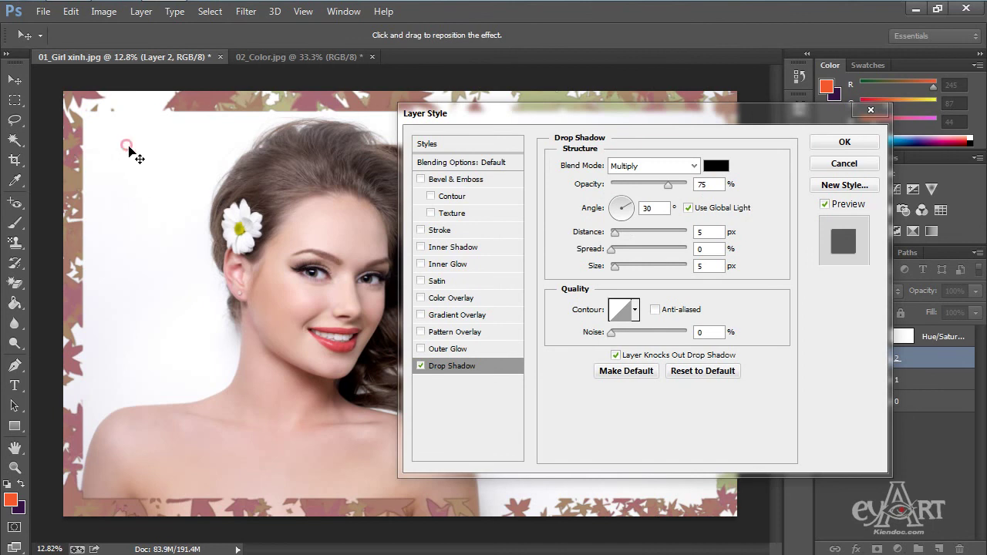
pyautogui.moveTo(129, 147); pyautogui.dragTo(137, 159)
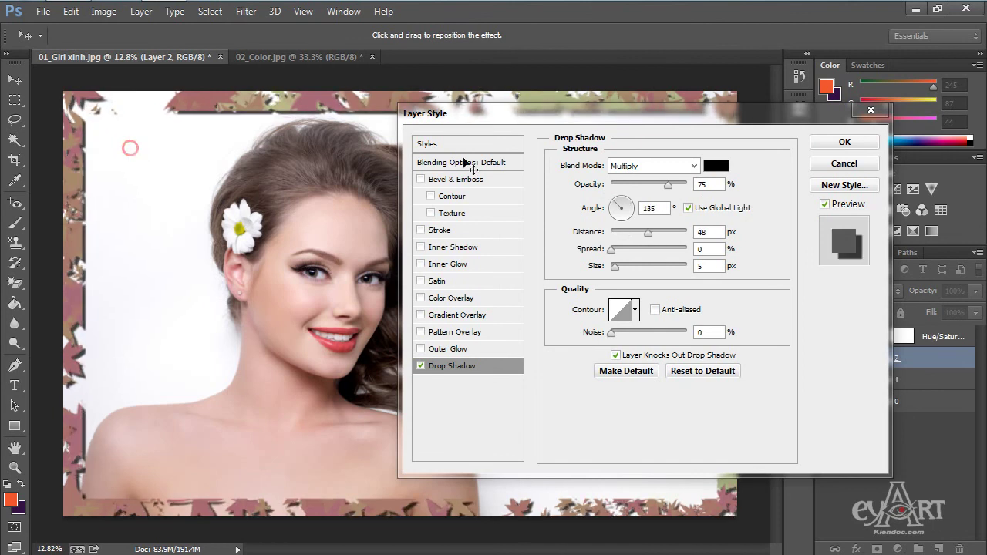
pyautogui.moveTo(666, 185); pyautogui.dragTo(660, 186)
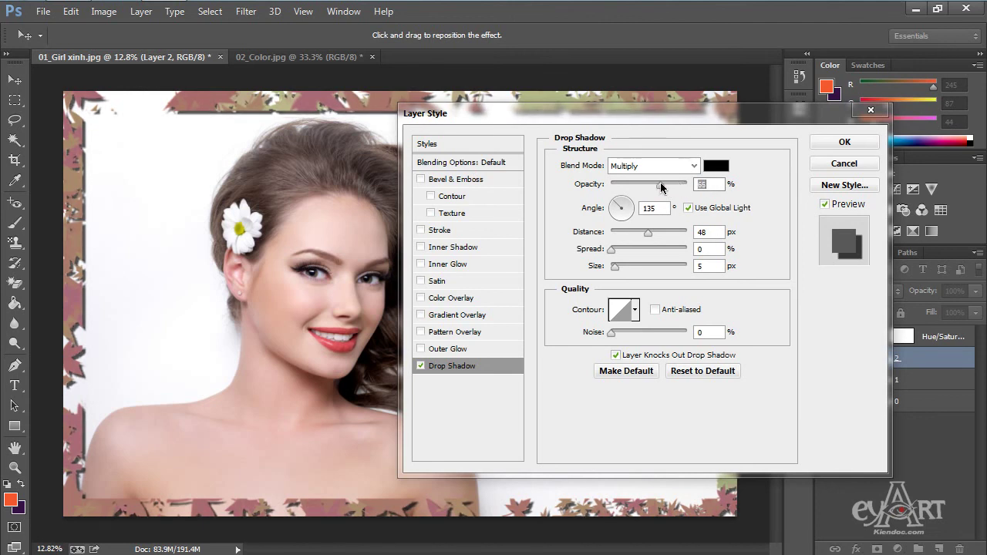
# Set the shadow colour to muted grey 5c5a5a and apply the layer style
pyautogui.click(715, 165)
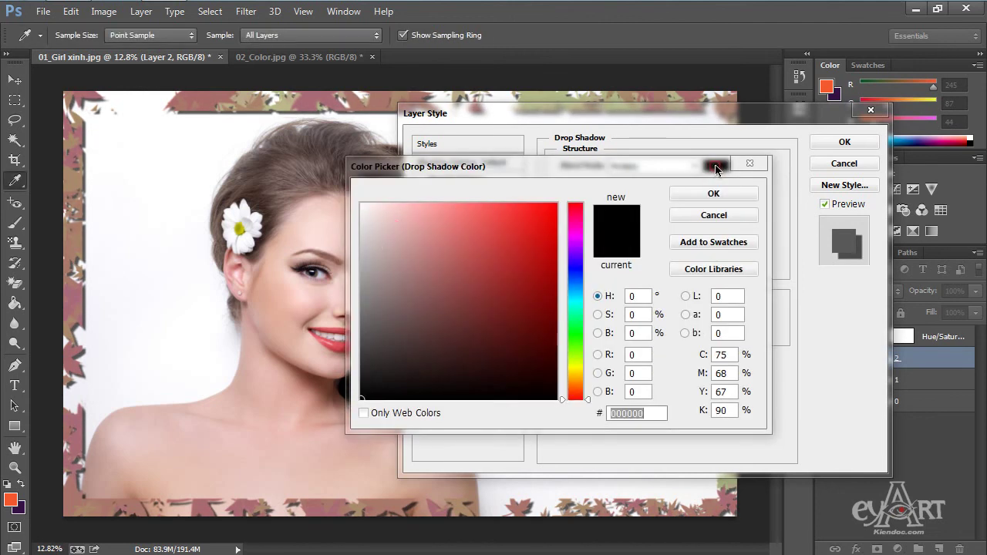
pyautogui.click(393, 225)
pyautogui.moveTo(385, 255)
pyautogui.mouseDown()
pyautogui.moveTo(381, 301)
pyautogui.moveTo(364, 328)
pyautogui.mouseUp()
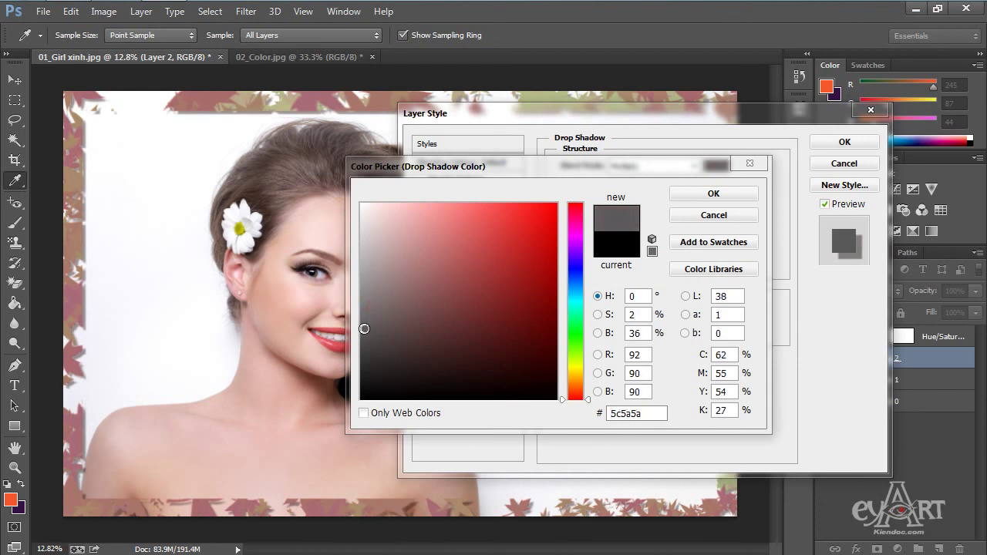
pyautogui.click(726, 194)
pyautogui.click(844, 142)
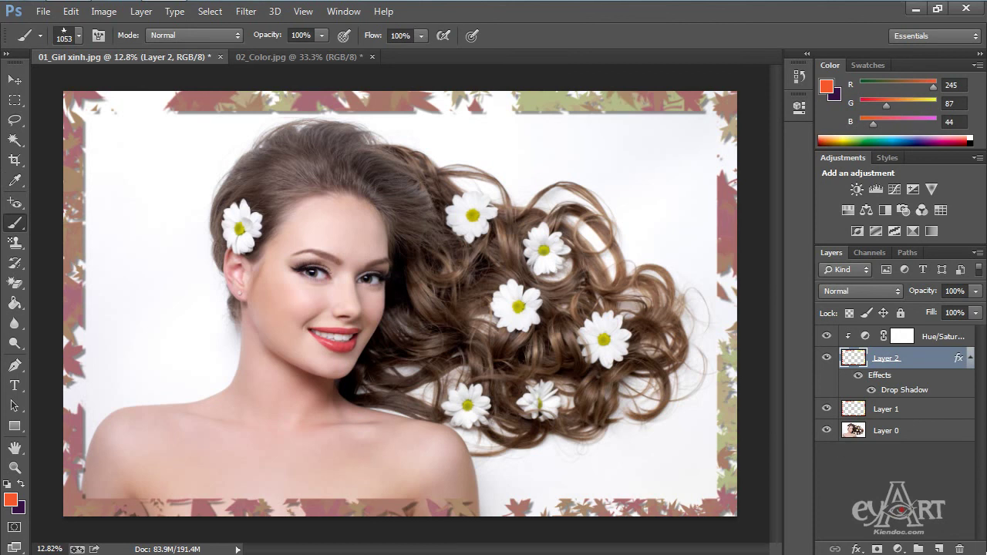
# Switch to the Pencil Tool and draw a test zigzag beside the face
pyautogui.rightClick(17, 225)
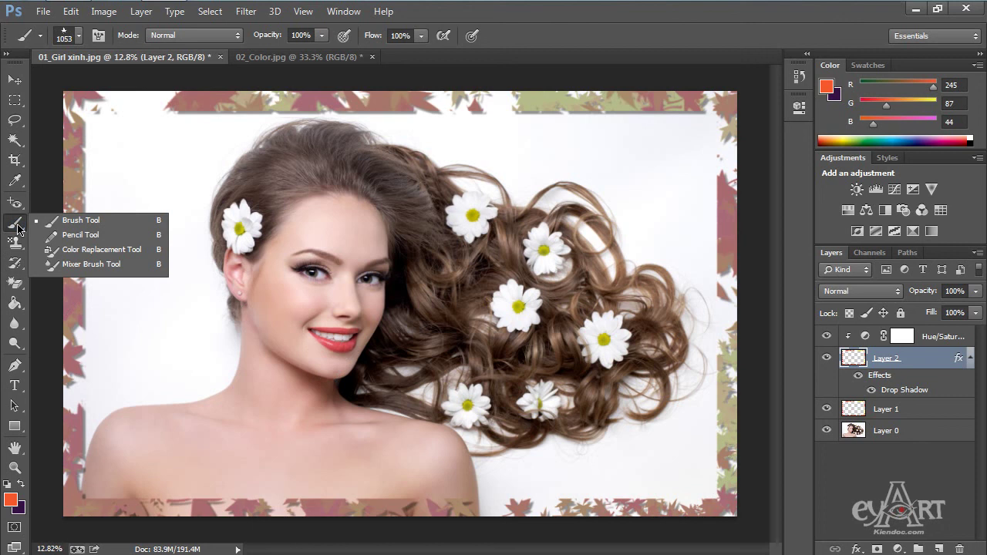
pyautogui.click(75, 236)
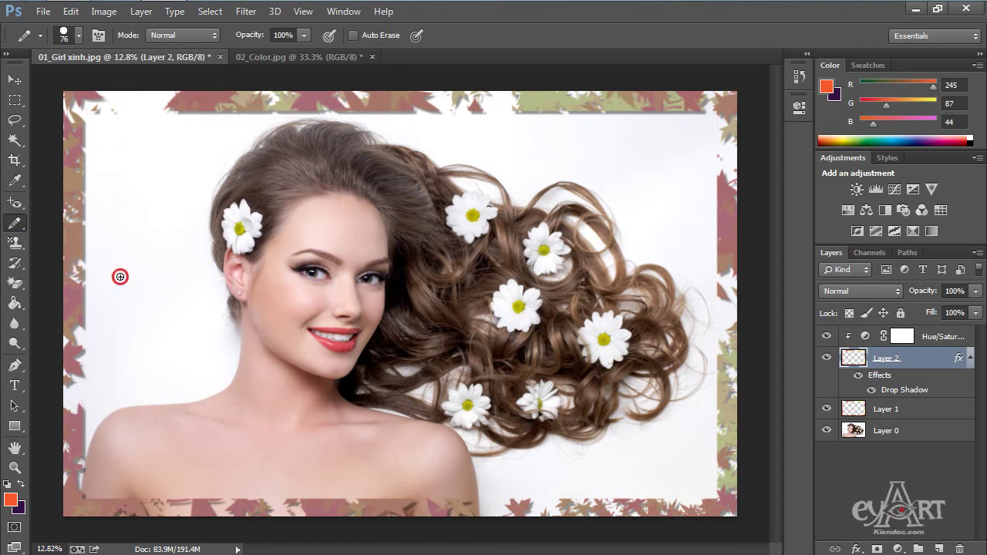
pyautogui.moveTo(121, 276)
pyautogui.mouseDown()
pyautogui.moveTo(224, 249)
pyautogui.moveTo(116, 334)
pyautogui.moveTo(256, 317)
pyautogui.moveTo(294, 343)
pyautogui.moveTo(230, 384)
pyautogui.mouseUp()
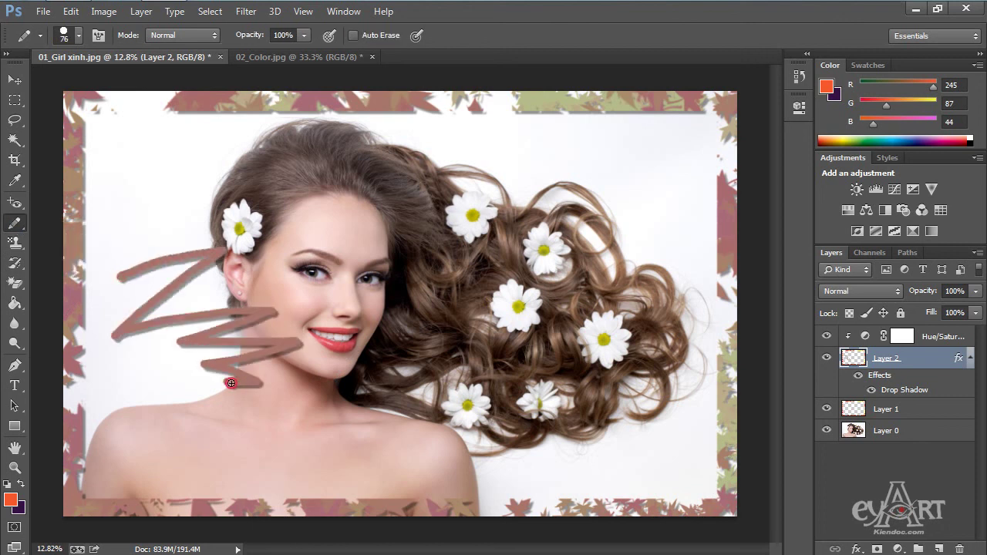
# Browse the brush tip presets, then undo the test zigzag with Ctrl+Z
pyautogui.click(79, 36)
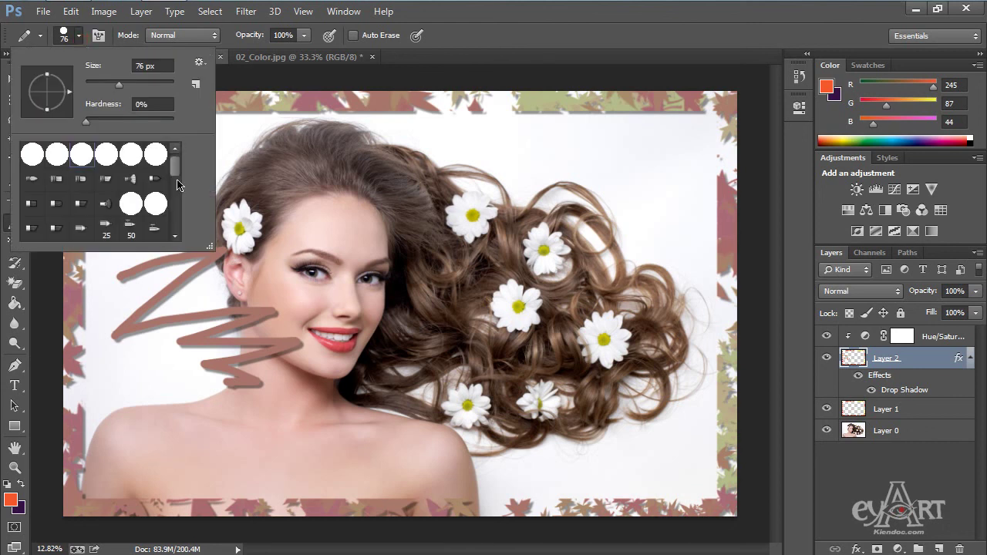
pyautogui.moveTo(178, 164)
pyautogui.mouseDown()
pyautogui.moveTo(185, 228)
pyautogui.moveTo(183, 154)
pyautogui.moveTo(175, 163)
pyautogui.moveTo(182, 193)
pyautogui.mouseUp()
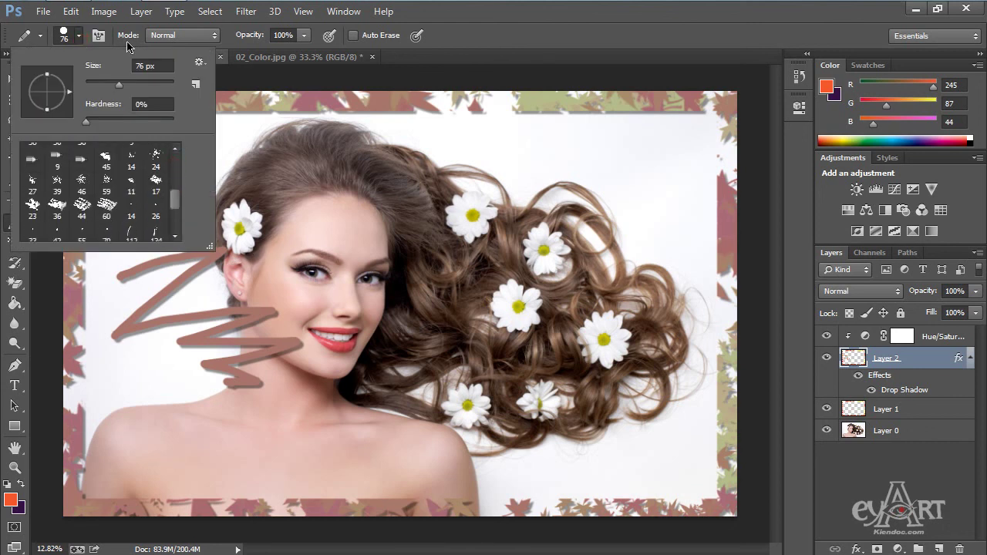
pyautogui.click(480, 31)
pyautogui.hotkey('ctrl', 'z')
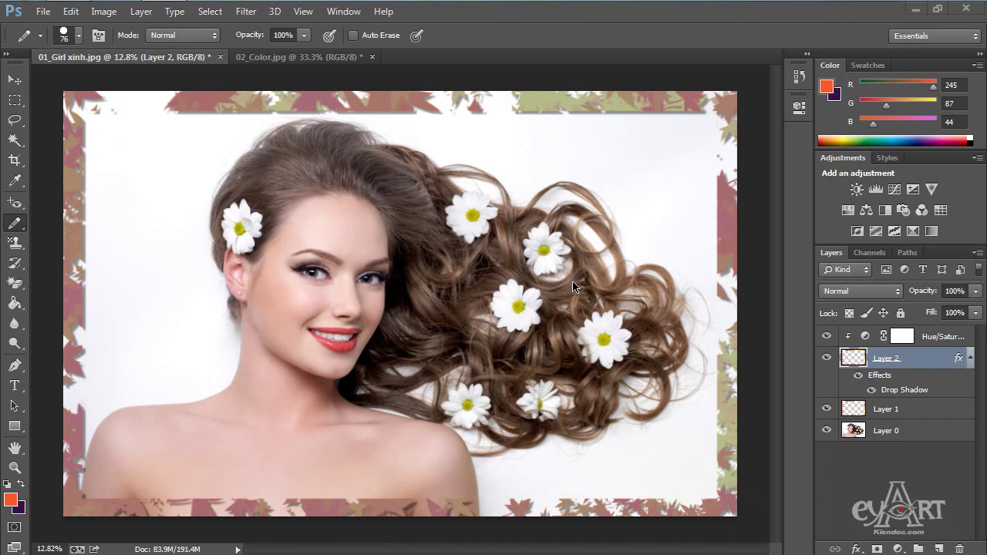
# Switch to the 02_Color.jpg stripe image and select the Color Replacement Tool
pyautogui.click(296, 57)
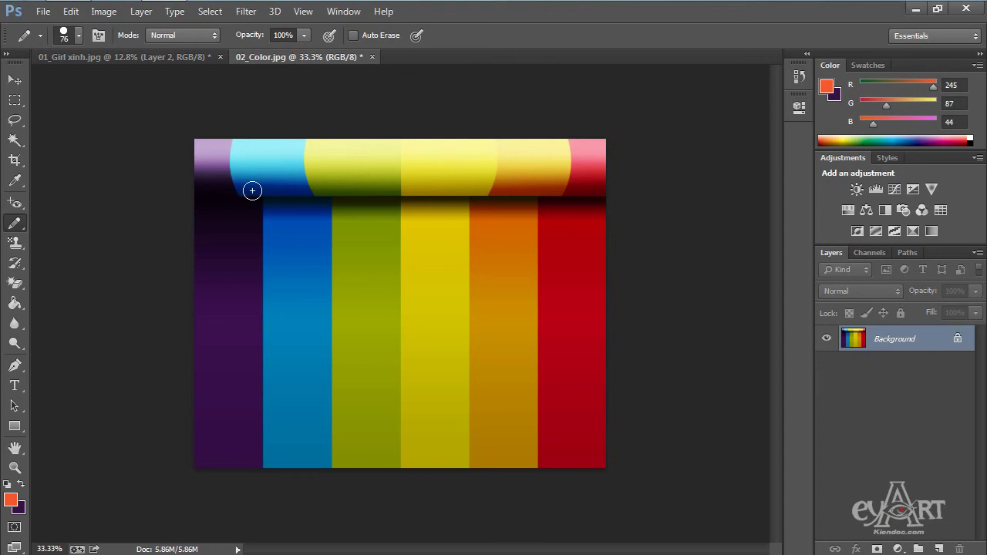
pyautogui.rightClick(13, 223)
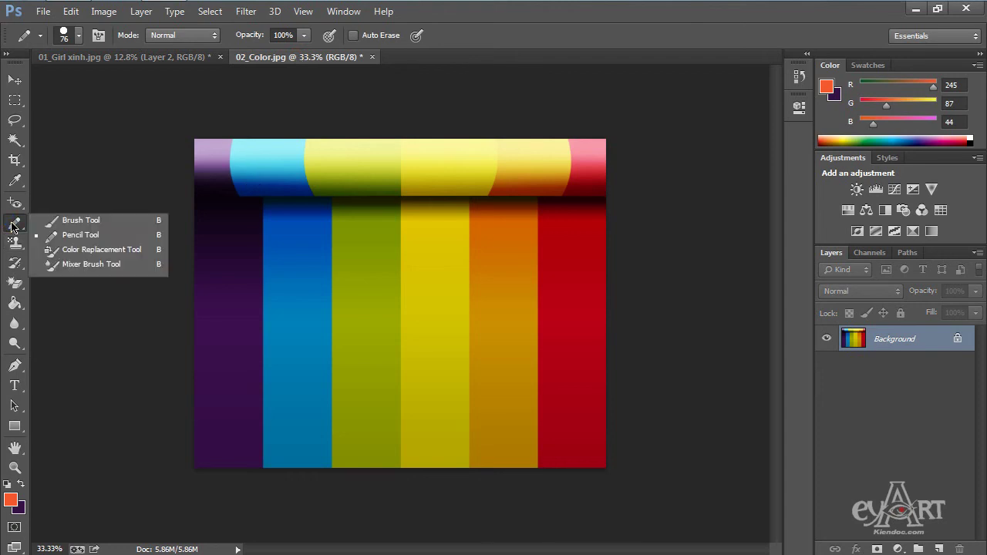
pyautogui.click(100, 249)
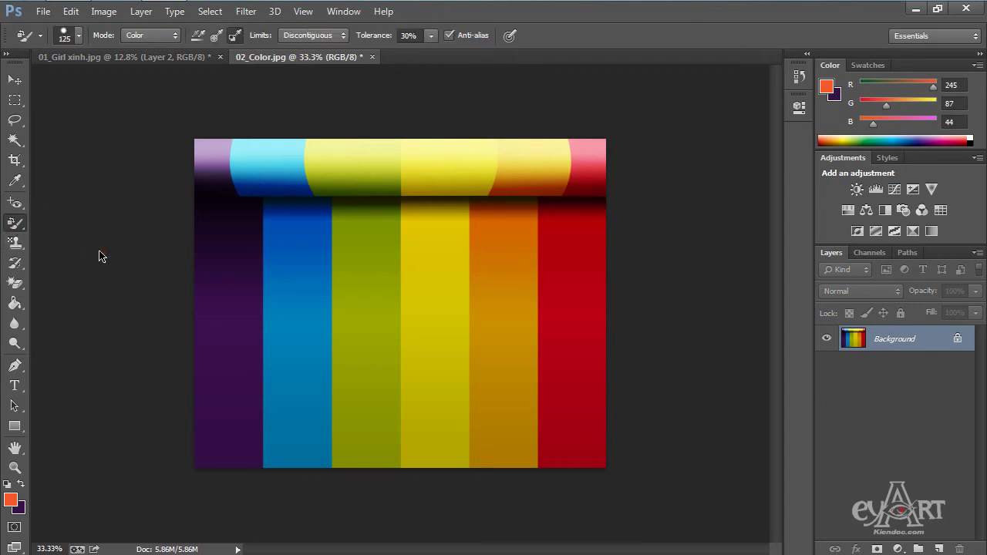
# With Continuous sampling, paint orange across the purple, blue and green stripes, then revert
pyautogui.click(196, 40)
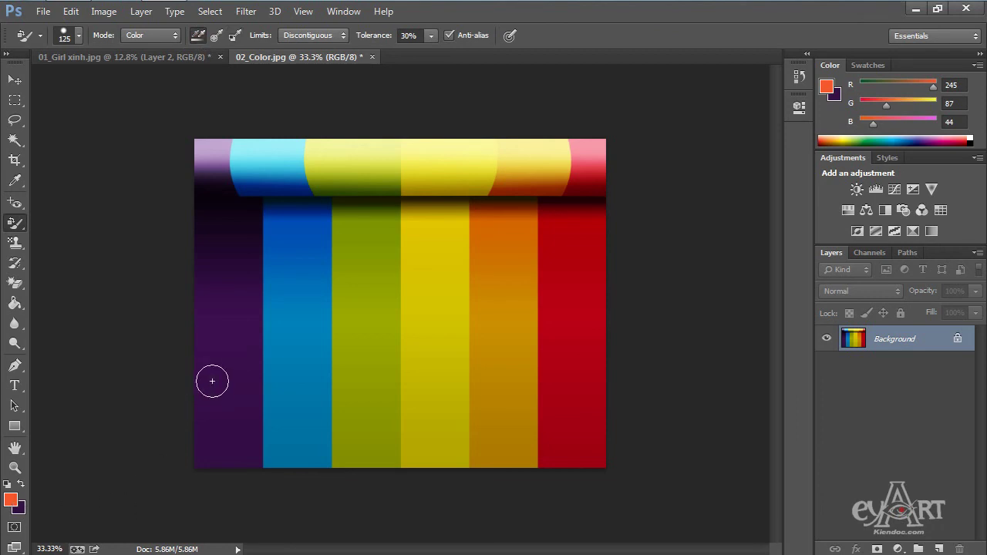
pyautogui.moveTo(212, 381); pyautogui.dragTo(374, 311)
pyautogui.moveTo(197, 360)
pyautogui.mouseDown()
pyautogui.moveTo(371, 264)
pyautogui.moveTo(259, 335)
pyautogui.moveTo(375, 288)
pyautogui.moveTo(255, 338)
pyautogui.moveTo(583, 222)
pyautogui.moveTo(251, 338)
pyautogui.moveTo(679, 259)
pyautogui.moveTo(357, 347)
pyautogui.moveTo(576, 309)
pyautogui.moveTo(233, 374)
pyautogui.moveTo(503, 298)
pyautogui.moveTo(316, 344)
pyautogui.moveTo(181, 437)
pyautogui.moveTo(629, 347)
pyautogui.moveTo(397, 383)
pyautogui.moveTo(308, 410)
pyautogui.moveTo(401, 433)
pyautogui.mouseUp()
pyautogui.press('F12')
# With Once sampling, recolour parts of the purple, yellow and blue stripes orange
pyautogui.click(216, 37)
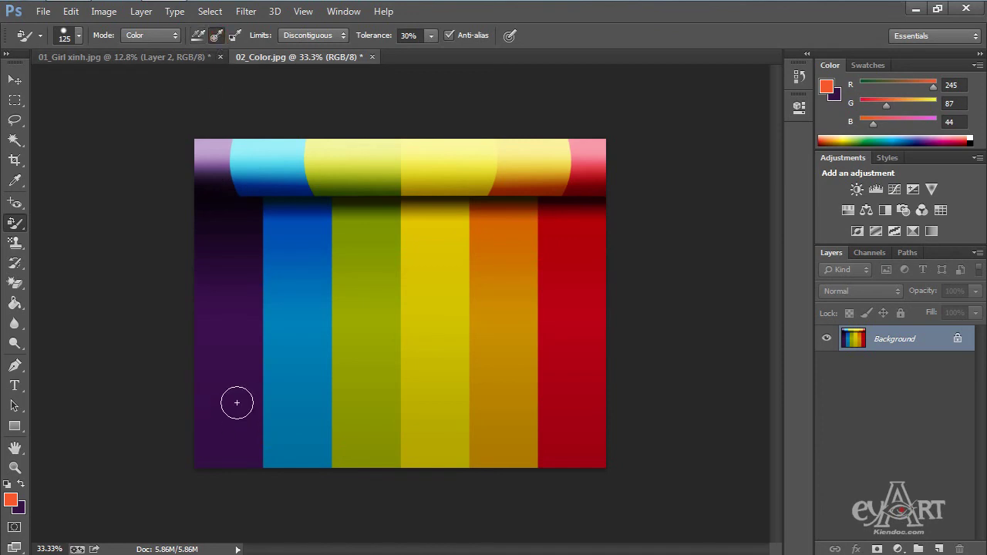
pyautogui.moveTo(237, 402)
pyautogui.mouseDown()
pyautogui.moveTo(264, 359)
pyautogui.moveTo(271, 315)
pyautogui.moveTo(265, 214)
pyautogui.moveTo(218, 235)
pyautogui.moveTo(211, 405)
pyautogui.moveTo(214, 245)
pyautogui.moveTo(209, 327)
pyautogui.moveTo(214, 267)
pyautogui.moveTo(227, 281)
pyautogui.moveTo(243, 258)
pyautogui.moveTo(249, 508)
pyautogui.moveTo(254, 391)
pyautogui.moveTo(259, 427)
pyautogui.moveTo(210, 408)
pyautogui.moveTo(209, 445)
pyautogui.moveTo(232, 245)
pyautogui.moveTo(229, 281)
pyautogui.moveTo(246, 237)
pyautogui.moveTo(253, 352)
pyautogui.moveTo(271, 398)
pyautogui.moveTo(257, 172)
pyautogui.moveTo(258, 429)
pyautogui.mouseUp()
pyautogui.moveTo(422, 339)
pyautogui.mouseDown()
pyautogui.moveTo(416, 253)
pyautogui.moveTo(407, 250)
pyautogui.moveTo(387, 308)
pyautogui.moveTo(391, 283)
pyautogui.moveTo(406, 390)
pyautogui.moveTo(417, 303)
pyautogui.moveTo(406, 438)
pyautogui.moveTo(395, 383)
pyautogui.moveTo(391, 447)
pyautogui.moveTo(395, 370)
pyautogui.moveTo(411, 426)
pyautogui.moveTo(411, 391)
pyautogui.moveTo(418, 436)
pyautogui.moveTo(447, 282)
pyautogui.moveTo(445, 419)
pyautogui.moveTo(458, 454)
pyautogui.mouseUp()
pyautogui.moveTo(273, 333)
pyautogui.mouseDown()
pyautogui.moveTo(285, 277)
pyautogui.moveTo(280, 297)
pyautogui.moveTo(269, 253)
pyautogui.moveTo(266, 342)
pyautogui.moveTo(268, 318)
pyautogui.moveTo(274, 429)
pyautogui.moveTo(283, 430)
pyautogui.moveTo(266, 461)
pyautogui.moveTo(277, 466)
pyautogui.moveTo(307, 433)
pyautogui.mouseUp()
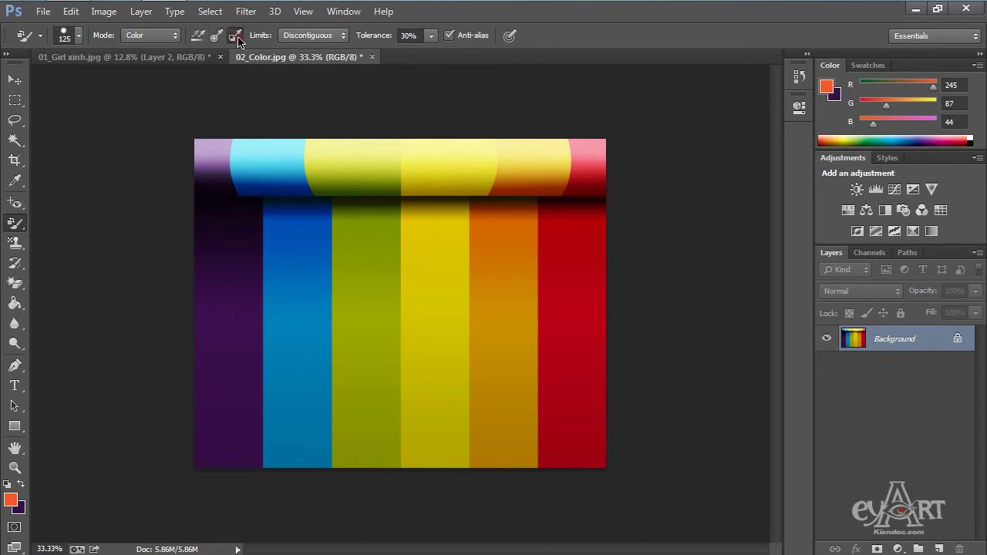
# Set the background colour to the blue stripe's 017fba, then brush along the stripe's left edge
pyautogui.click(21, 510)
pyautogui.click(300, 306)
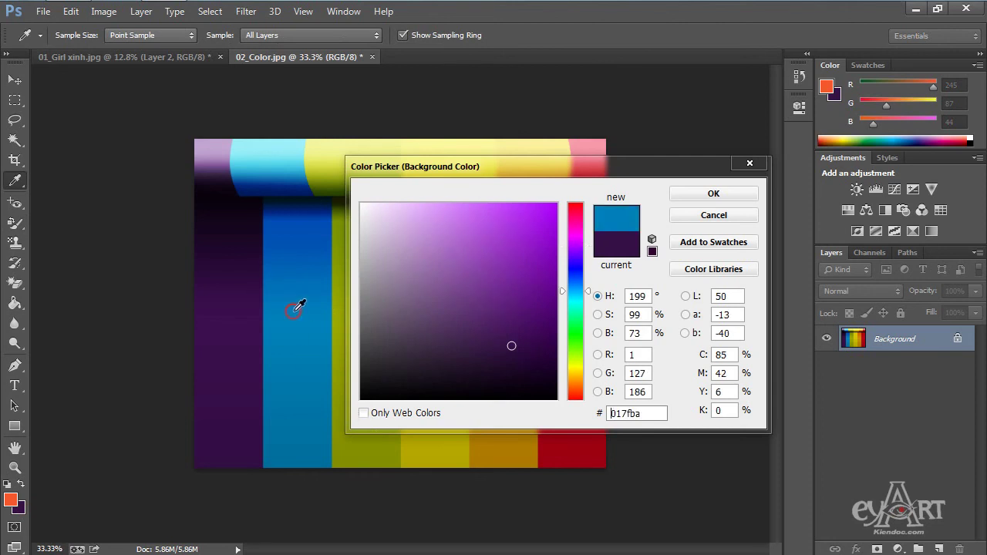
pyautogui.click(714, 193)
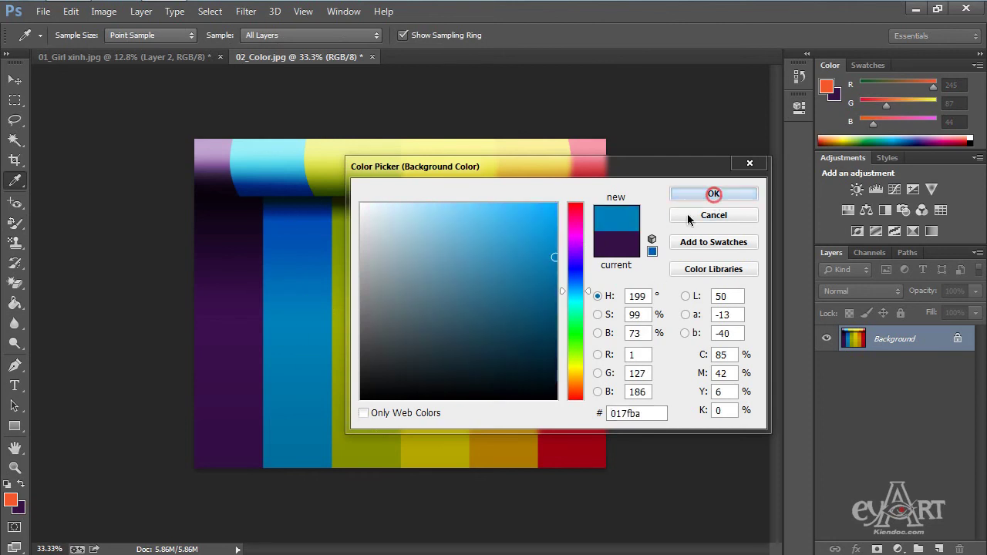
pyautogui.press('b')
pyautogui.moveTo(249, 331)
pyautogui.mouseDown()
pyautogui.moveTo(250, 405)
pyautogui.moveTo(302, 336)
pyautogui.moveTo(290, 457)
pyautogui.moveTo(256, 461)
pyautogui.moveTo(322, 457)
pyautogui.moveTo(313, 339)
pyautogui.moveTo(318, 389)
pyautogui.moveTo(331, 219)
pyautogui.moveTo(319, 238)
pyautogui.moveTo(318, 180)
pyautogui.moveTo(324, 199)
pyautogui.moveTo(258, 209)
pyautogui.moveTo(292, 233)
pyautogui.moveTo(292, 211)
pyautogui.moveTo(277, 362)
pyautogui.moveTo(324, 384)
pyautogui.mouseUp()
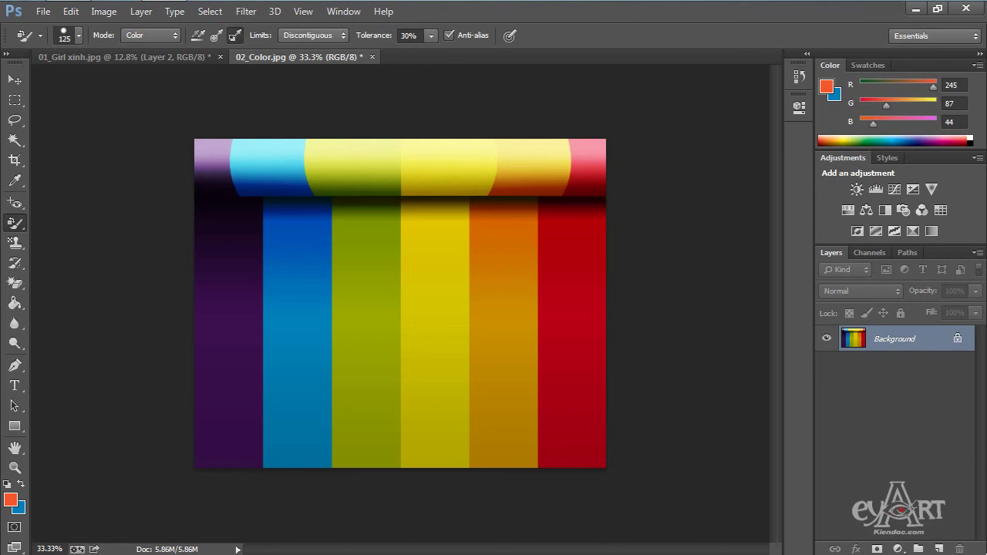
# Select the Mixer Brush Tool and smear colours down across the purple and blue stripes
pyautogui.click(20, 224)
pyautogui.click(93, 265)
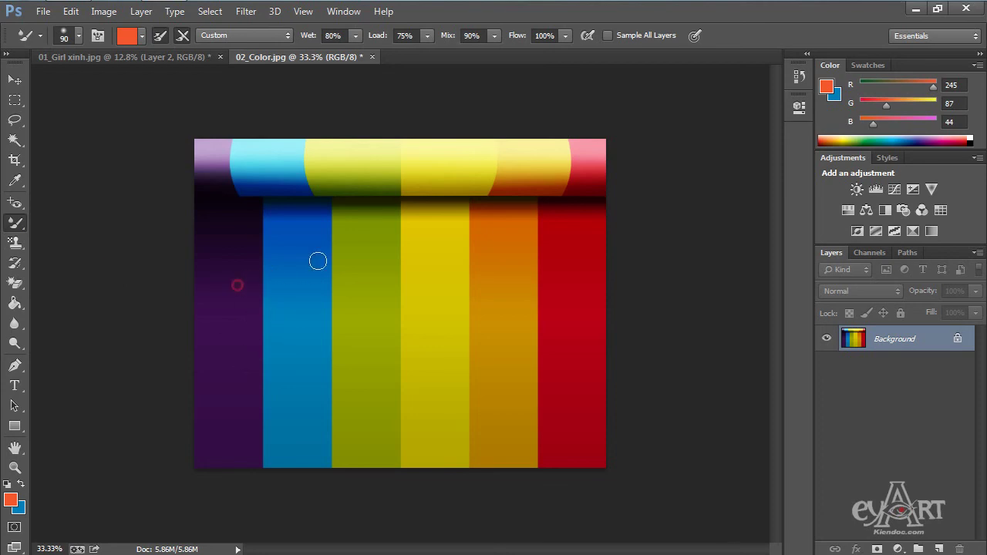
pyautogui.moveTo(318, 261)
pyautogui.mouseDown()
pyautogui.moveTo(250, 303)
pyautogui.moveTo(284, 317)
pyautogui.moveTo(297, 302)
pyautogui.moveTo(242, 306)
pyautogui.moveTo(276, 312)
pyautogui.moveTo(231, 336)
pyautogui.moveTo(292, 331)
pyautogui.moveTo(257, 352)
pyautogui.moveTo(294, 334)
pyautogui.moveTo(283, 396)
pyautogui.moveTo(272, 384)
pyautogui.moveTo(279, 401)
pyautogui.moveTo(255, 441)
pyautogui.moveTo(287, 433)
pyautogui.moveTo(246, 459)
pyautogui.moveTo(287, 430)
pyautogui.moveTo(240, 449)
pyautogui.moveTo(261, 384)
pyautogui.moveTo(223, 350)
pyautogui.moveTo(205, 302)
pyautogui.moveTo(276, 263)
pyautogui.moveTo(180, 310)
pyautogui.moveTo(232, 265)
pyautogui.moveTo(304, 227)
pyautogui.moveTo(230, 250)
pyautogui.moveTo(259, 221)
pyautogui.moveTo(269, 238)
pyautogui.moveTo(218, 242)
pyautogui.moveTo(218, 276)
pyautogui.moveTo(249, 240)
pyautogui.moveTo(256, 296)
pyautogui.moveTo(368, 246)
pyautogui.moveTo(388, 286)
pyautogui.moveTo(341, 280)
pyautogui.moveTo(313, 336)
pyautogui.moveTo(335, 314)
pyautogui.moveTo(372, 348)
pyautogui.moveTo(380, 327)
pyautogui.moveTo(343, 367)
pyautogui.moveTo(334, 347)
pyautogui.moveTo(303, 358)
pyautogui.moveTo(356, 330)
pyautogui.moveTo(362, 360)
pyautogui.moveTo(299, 404)
pyautogui.moveTo(373, 386)
pyautogui.moveTo(338, 420)
pyautogui.mouseUp()
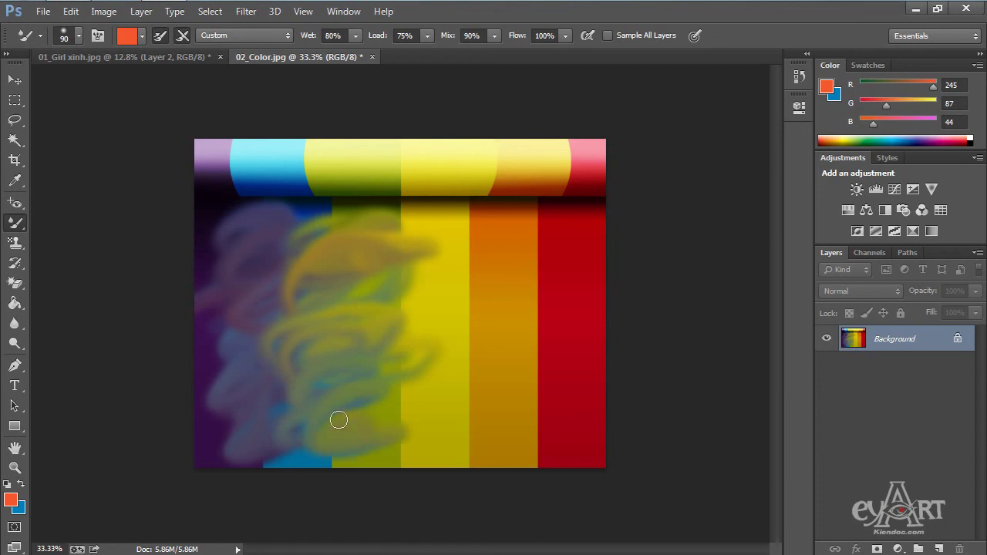